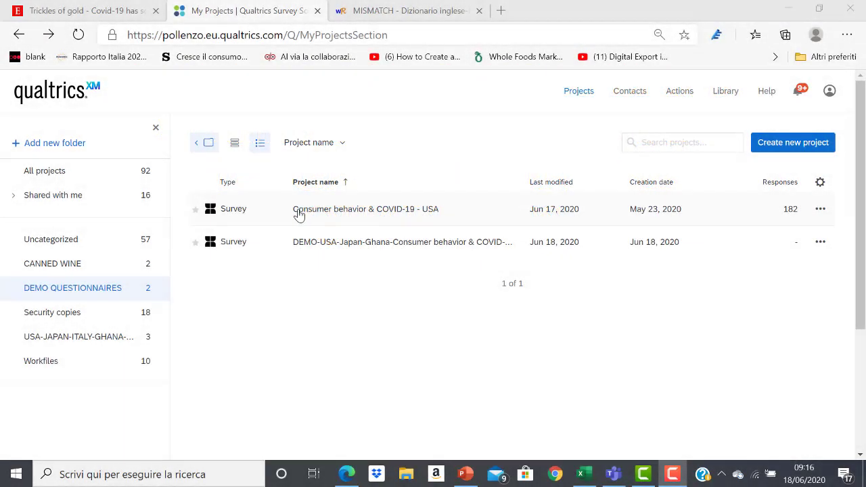
# Open the Consumer behavior & COVID-19 - USA survey and look through its questions
pyautogui.click(295, 212)
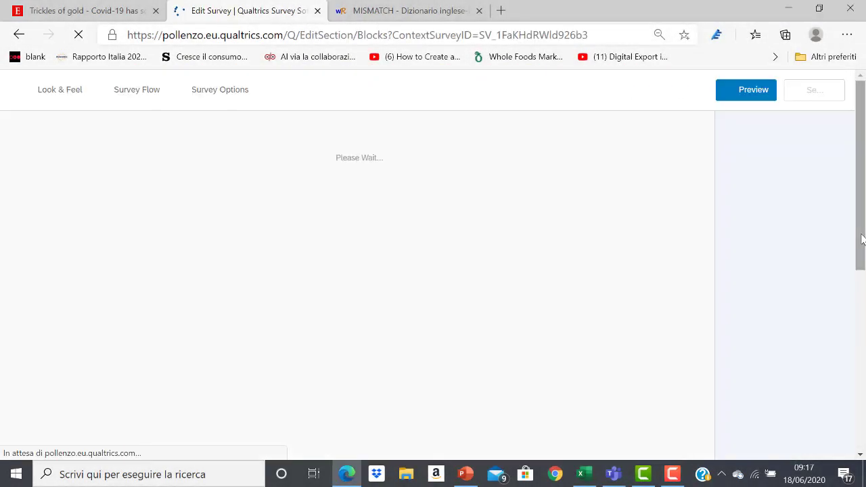
pyautogui.scroll(-1, 419, 263)
pyautogui.scroll(-5, 420, 262)
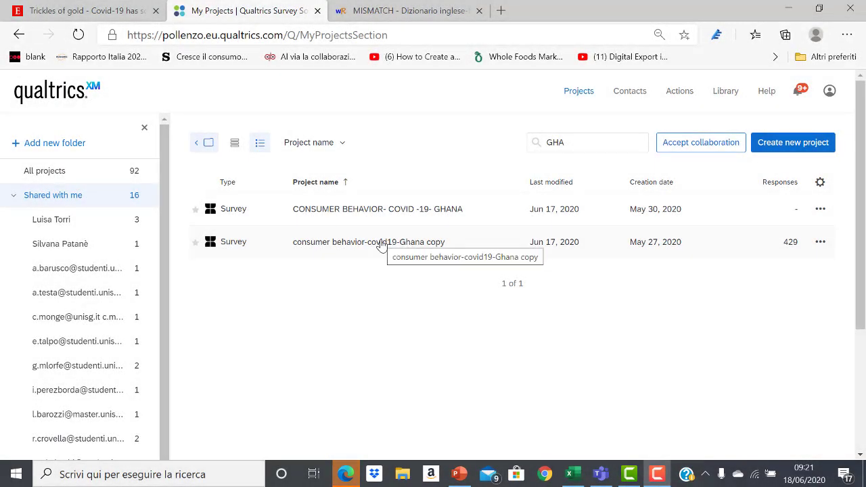
# Open the consumer behavior-covid19-Ghana copy survey and review its consent, demographic, employment and marital status questions
pyautogui.click(381, 243)
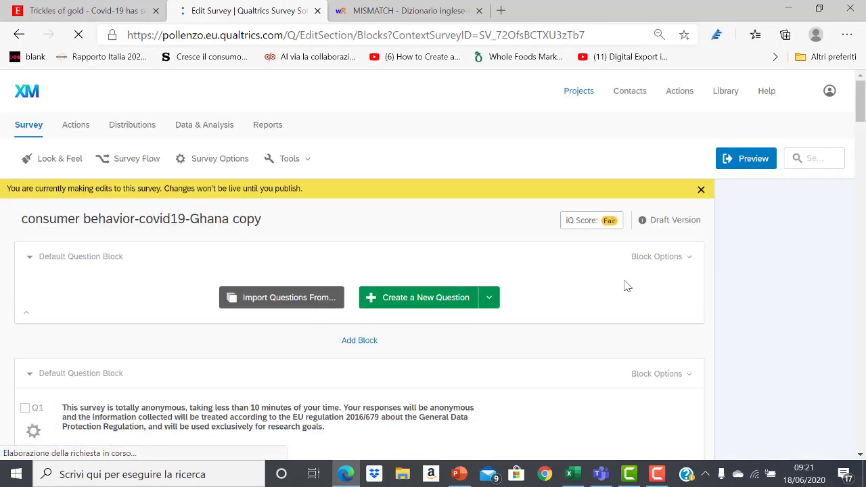
pyautogui.scroll(-1, 169, 271)
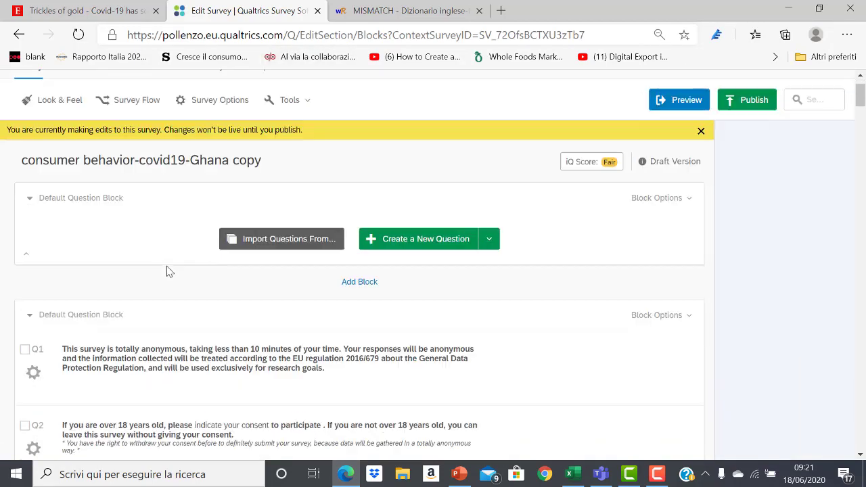
pyautogui.scroll(-3, 169, 271)
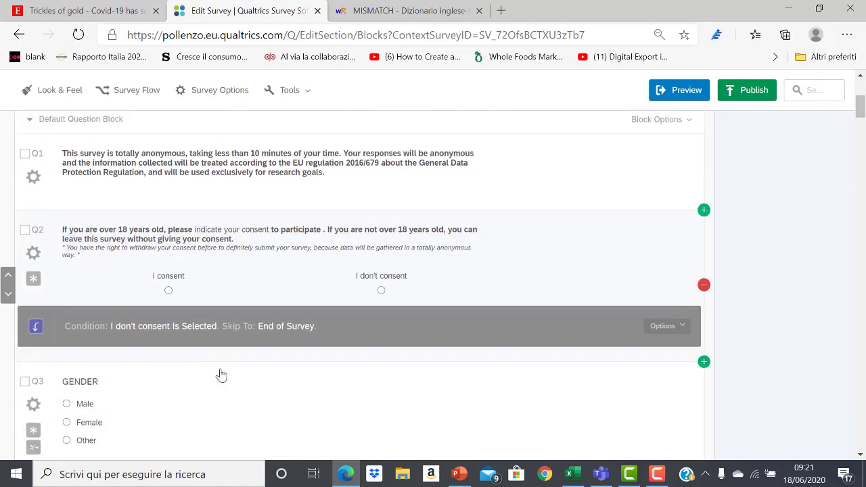
pyautogui.scroll(-7, 221, 374)
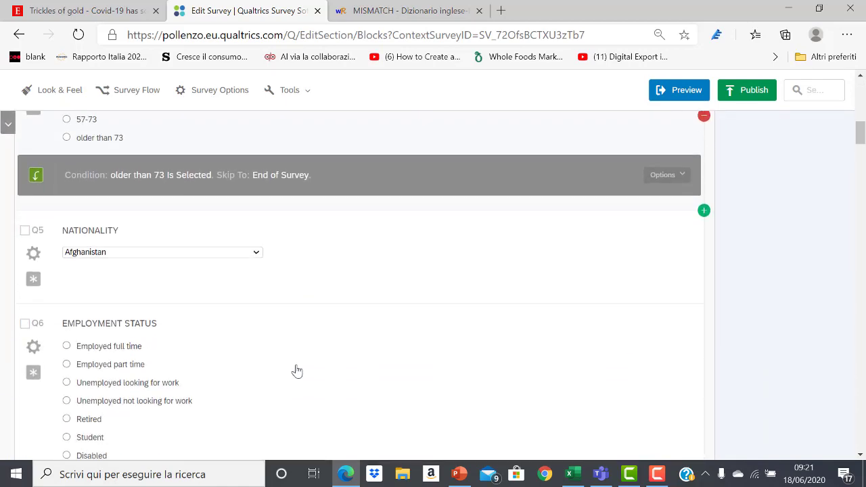
pyautogui.scroll(-3, 296, 370)
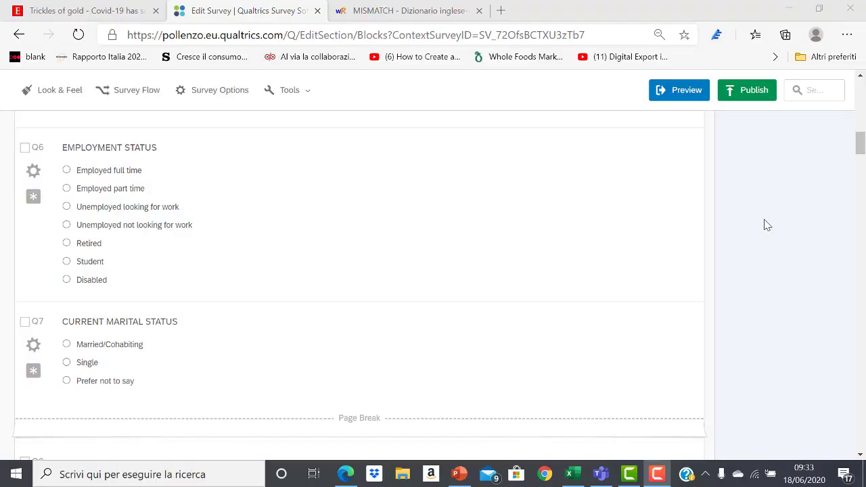
pyautogui.moveTo(657, 477)
pyautogui.scroll(3, 809, 318)
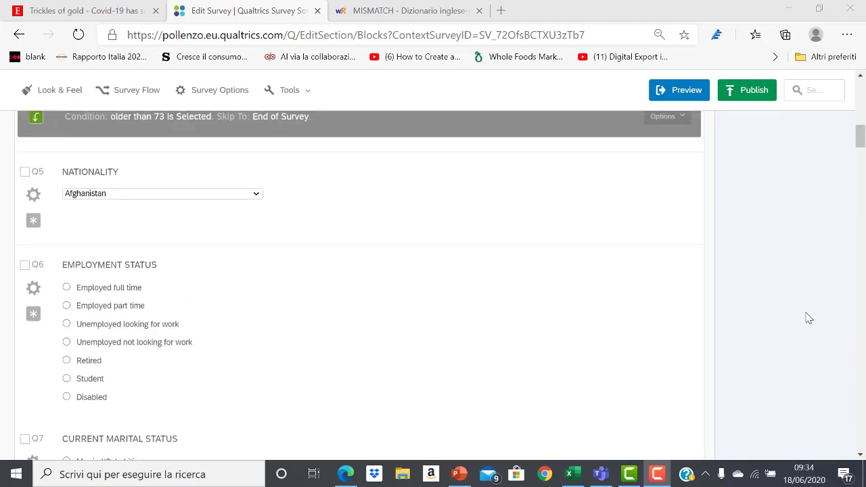
pyautogui.scroll(1, 798, 332)
pyautogui.scroll(3, 600, 354)
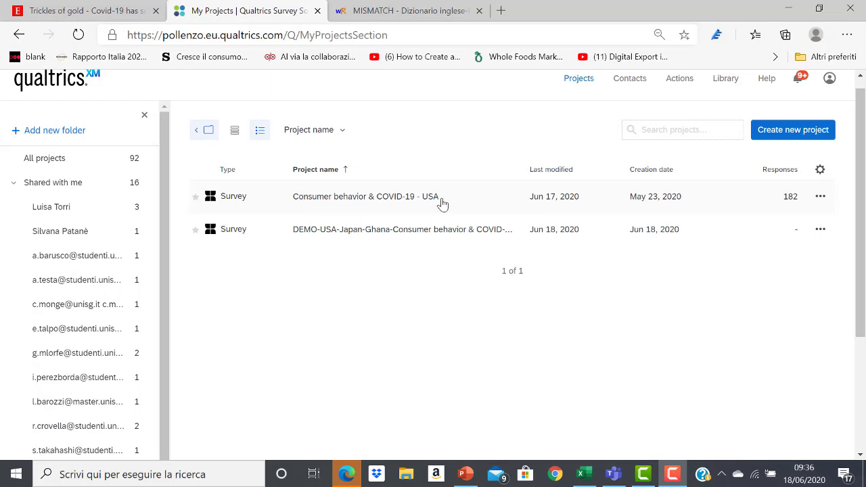
# Check the shared folders holding the Ghana and Japan surveys, and return to the DEMO QUESTIONNAIRES folder
pyautogui.scroll(-2, 79, 274)
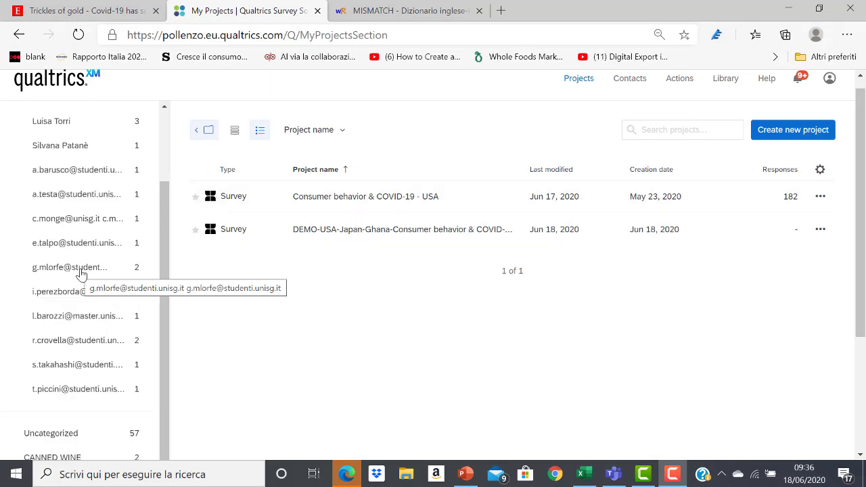
pyautogui.click(81, 274)
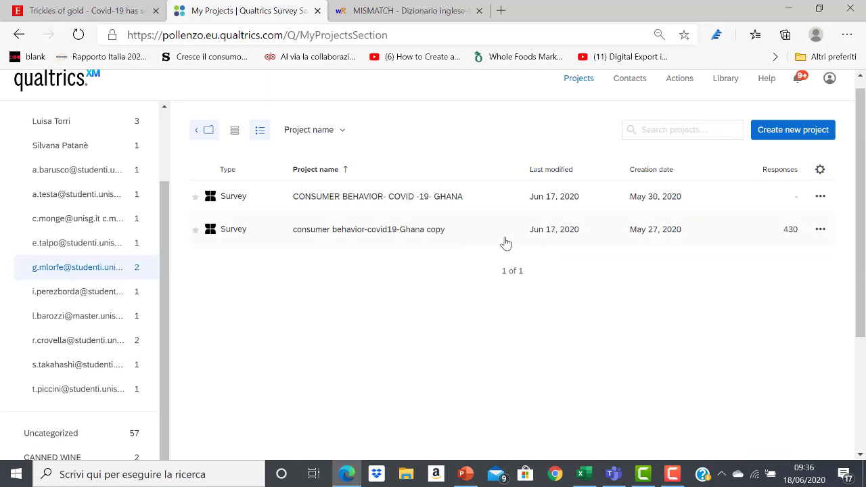
pyautogui.click(74, 372)
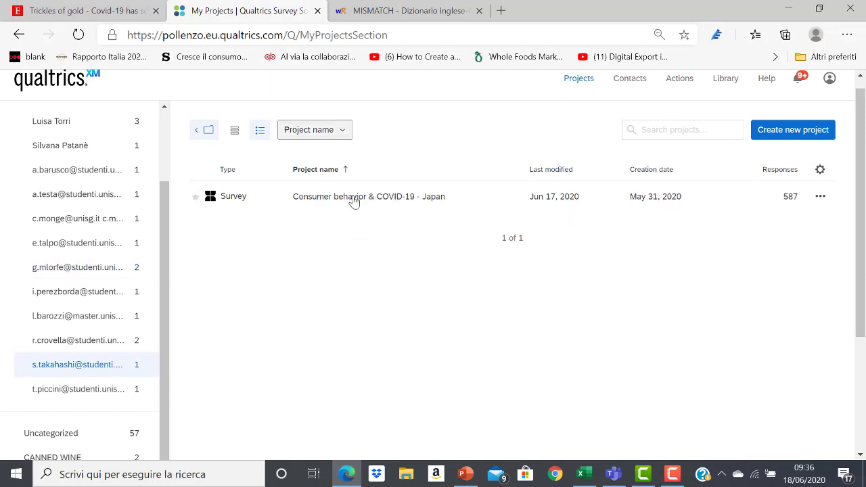
pyautogui.scroll(-3, 155, 321)
pyautogui.click(77, 305)
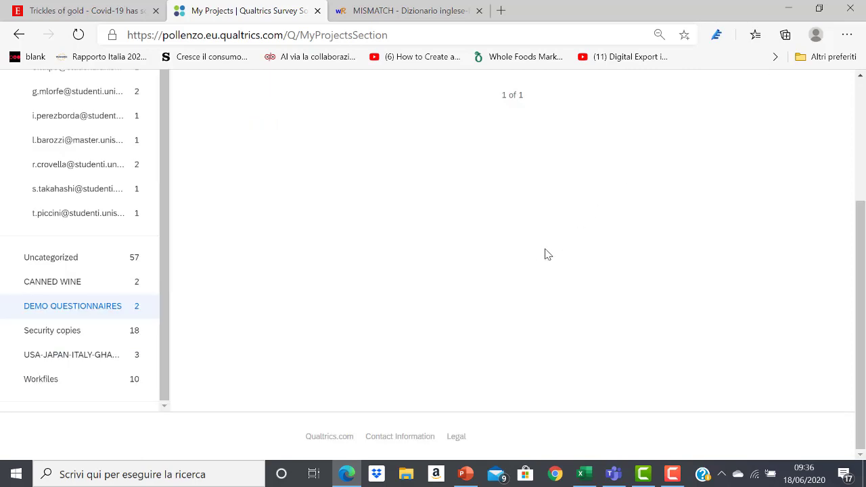
pyautogui.scroll(3, 575, 253)
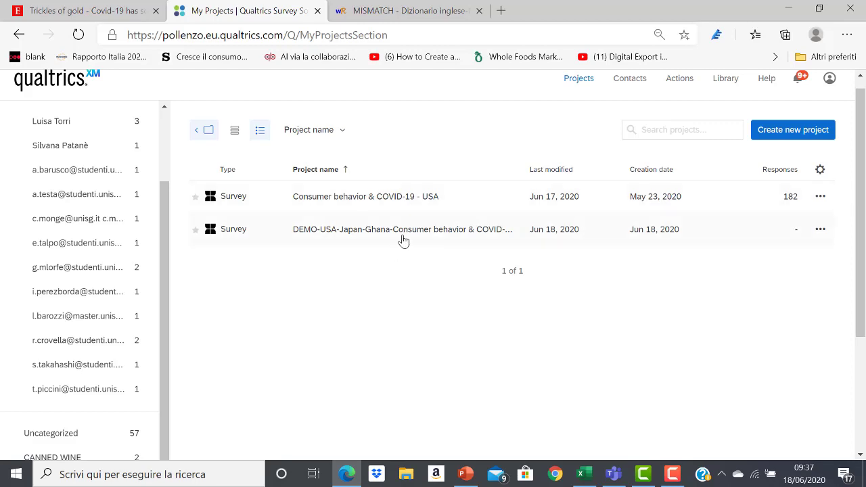
# Open the DEMO-USA-Japan-Ghana survey, review its questions and check its response data
pyautogui.click(371, 231)
pyautogui.scroll(-5, 562, 205)
pyautogui.scroll(-6, 560, 212)
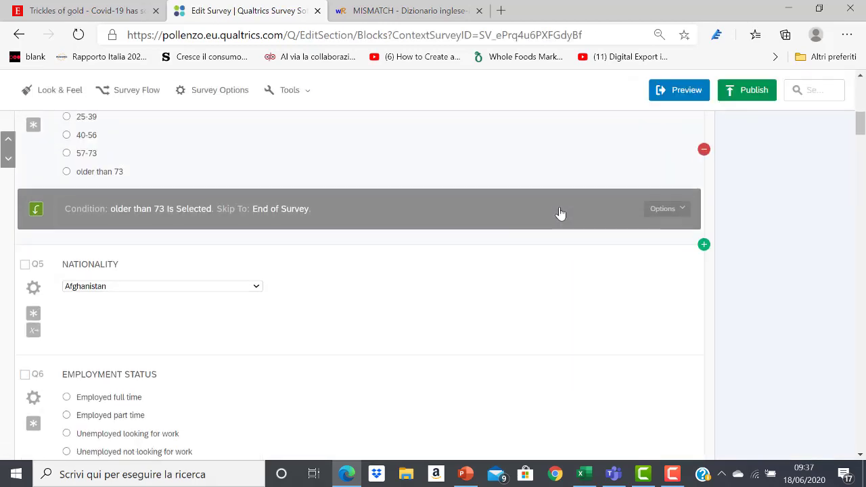
pyautogui.scroll(5, 559, 213)
pyautogui.scroll(8, 555, 219)
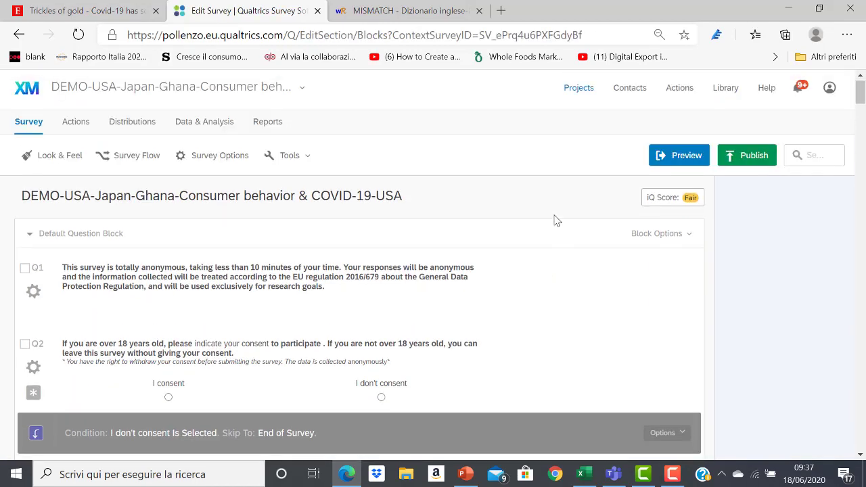
pyautogui.click(197, 129)
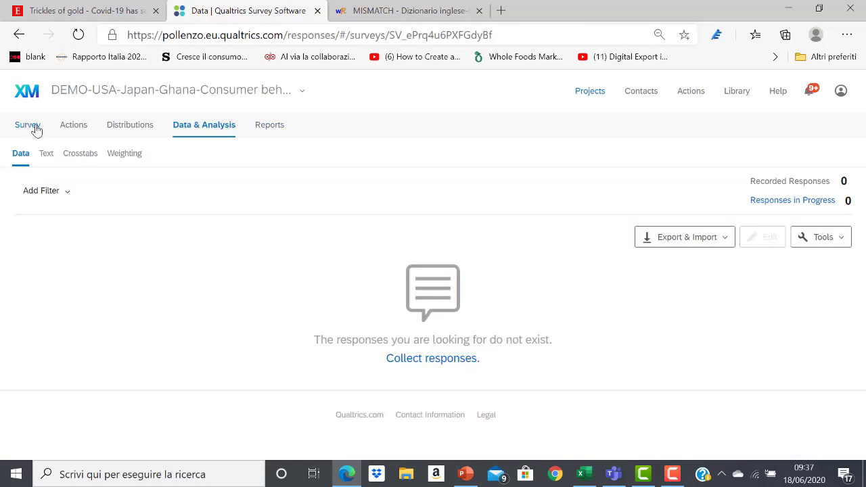
pyautogui.click(34, 127)
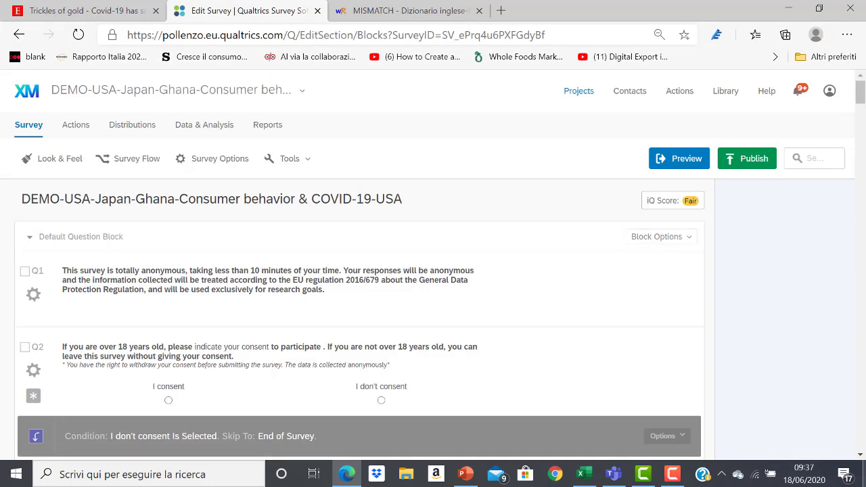
# Upload a CSV file of response data to the demo survey to configure its import
pyautogui.click(214, 131)
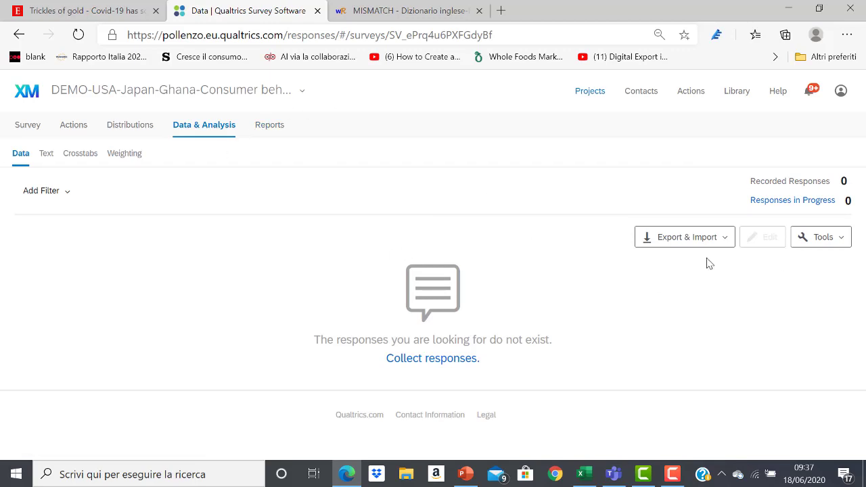
pyautogui.click(680, 245)
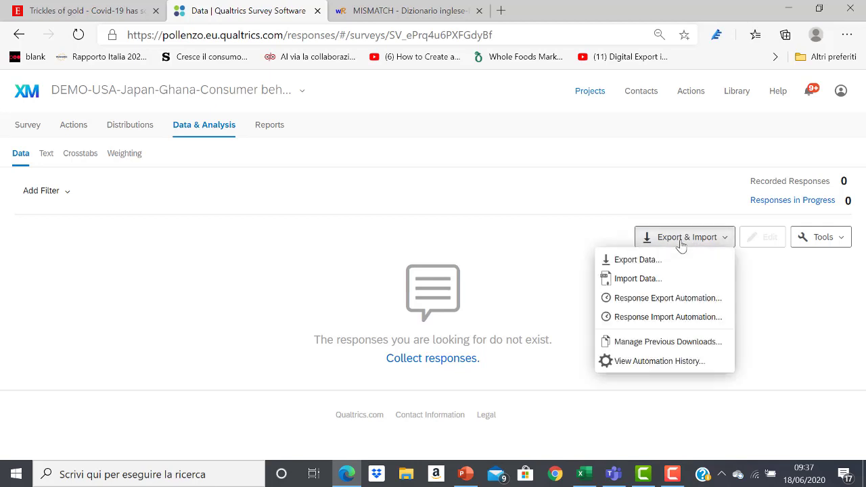
pyautogui.click(647, 278)
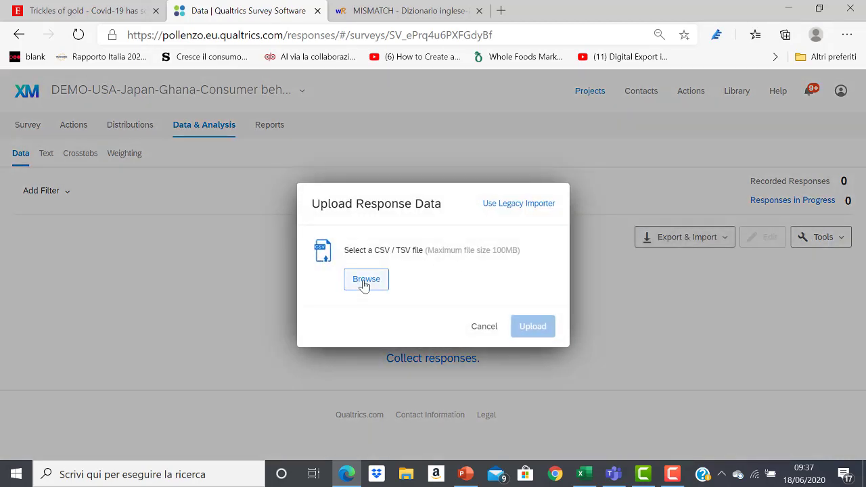
pyautogui.click(366, 281)
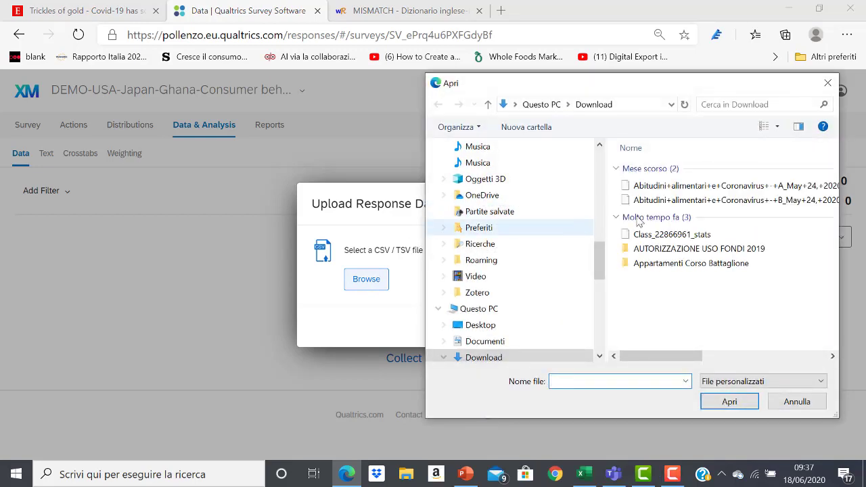
pyautogui.doubleClick(657, 203)
pyautogui.click(583, 344)
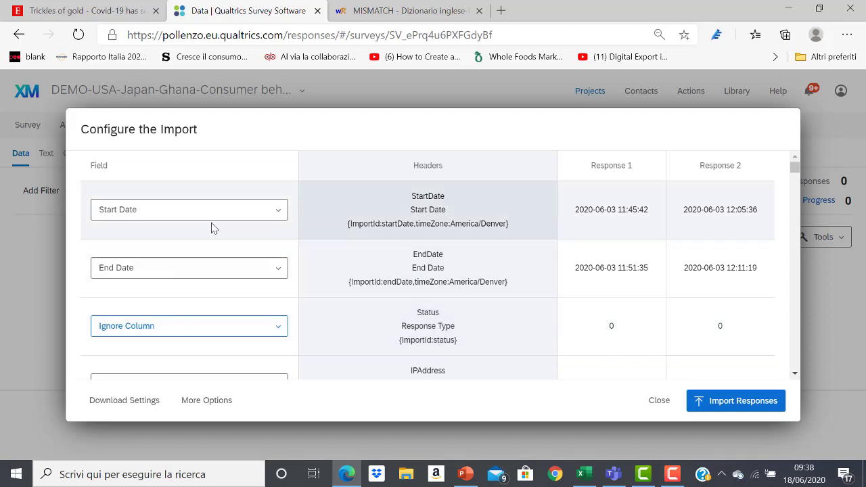
# Examine how the uploaded file's columns map to the survey fields, from Start Date through the question on paying for food by credit card
pyautogui.scroll(-1, 457, 215)
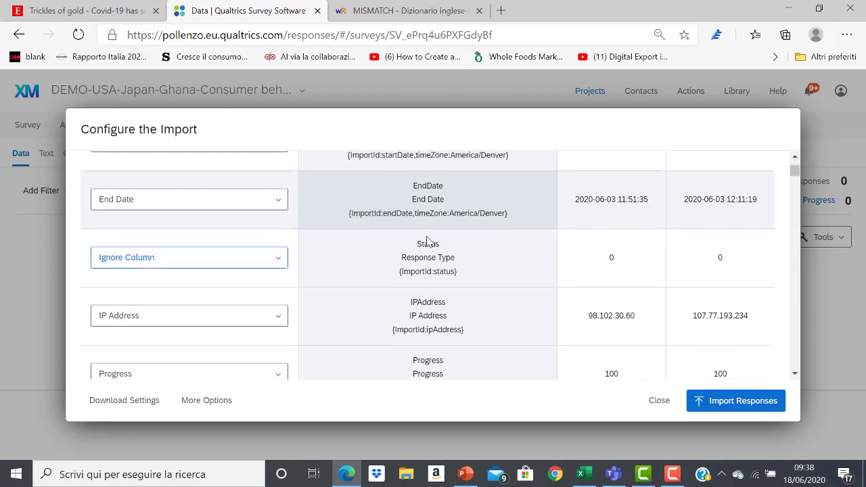
pyautogui.scroll(-3, 426, 359)
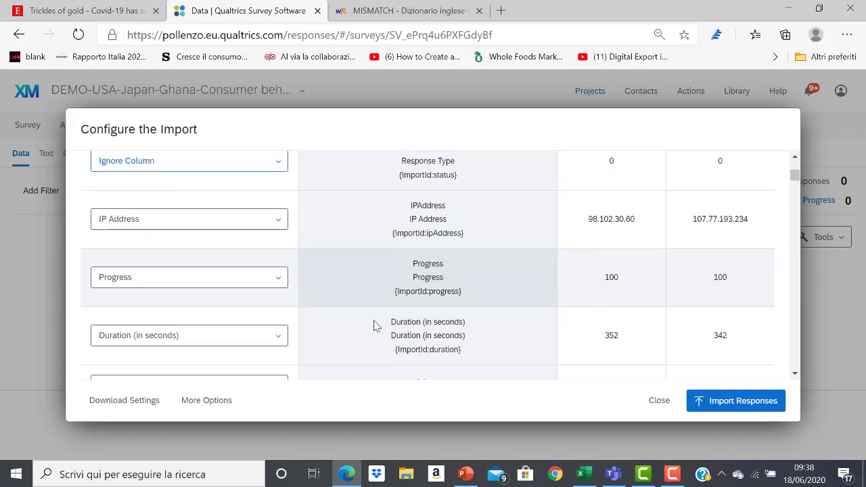
pyautogui.scroll(-2, 376, 326)
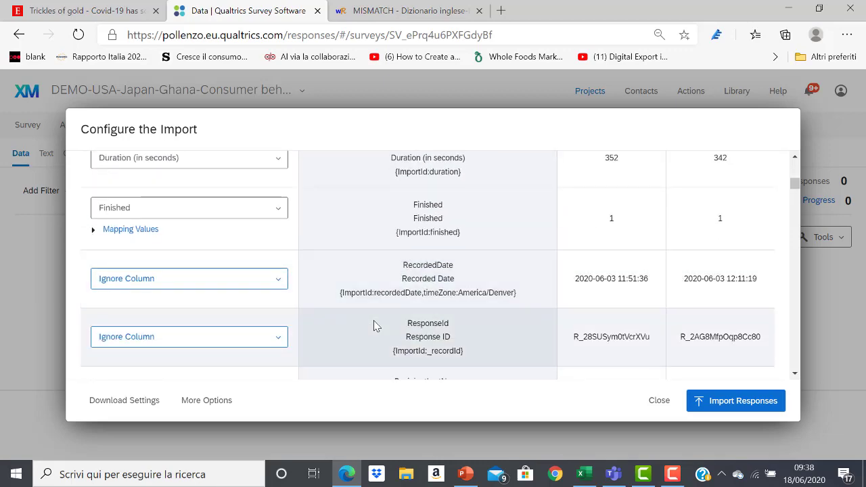
pyautogui.scroll(-3, 376, 326)
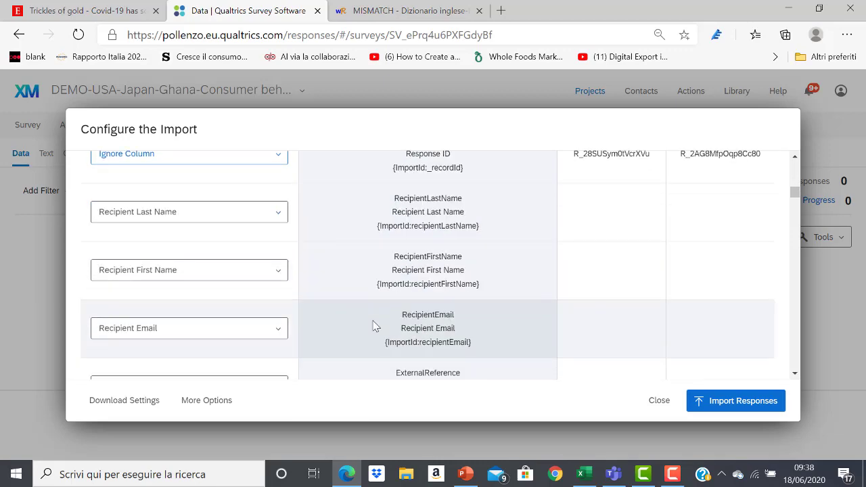
pyautogui.scroll(-5, 373, 325)
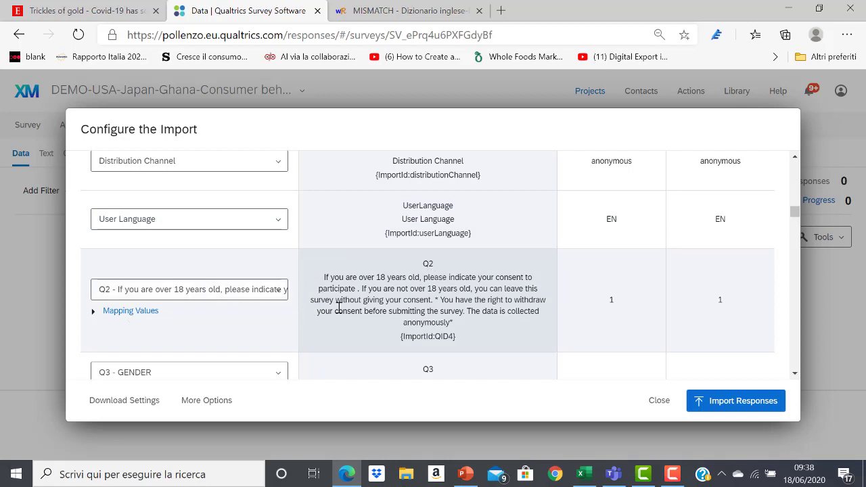
pyautogui.scroll(-1, 427, 314)
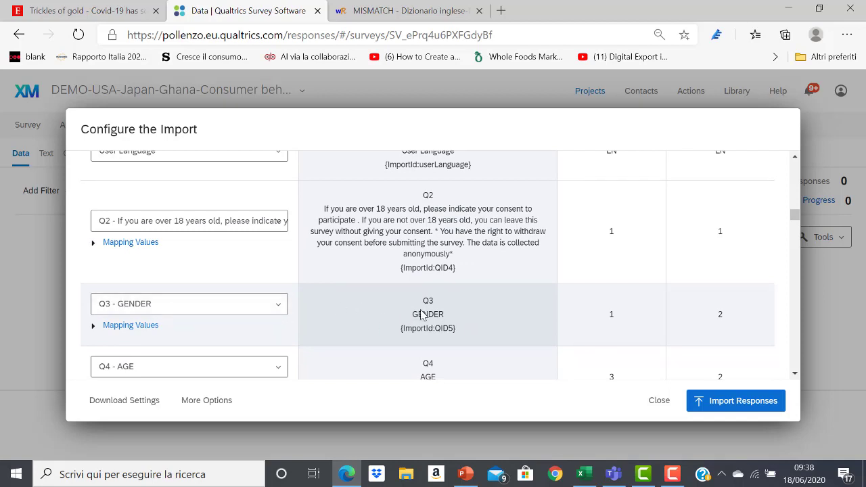
pyautogui.scroll(-1, 230, 335)
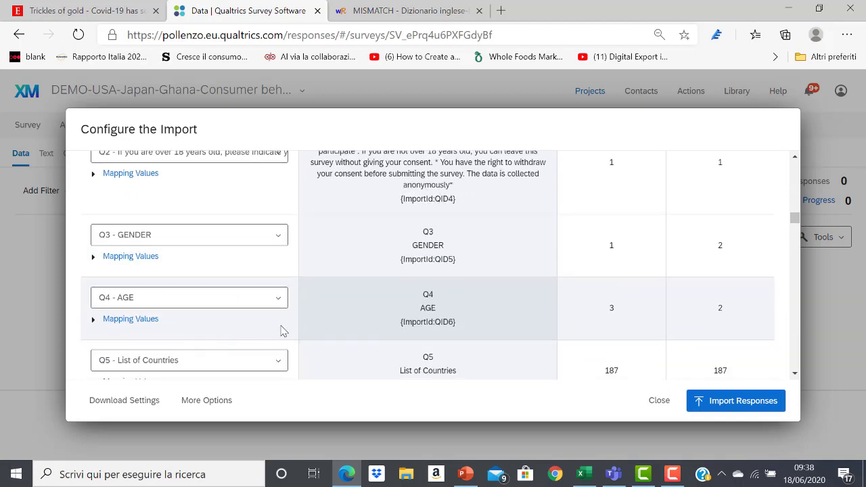
pyautogui.scroll(-1, 278, 338)
pyautogui.scroll(-2, 271, 346)
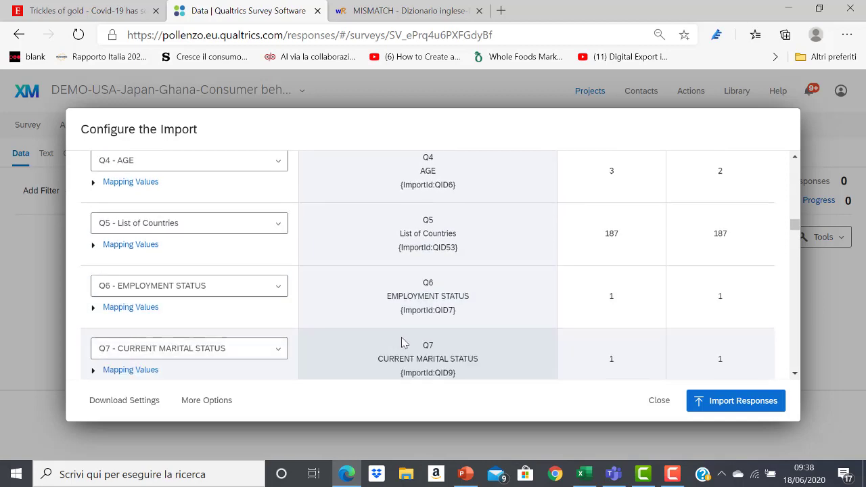
pyautogui.scroll(-1, 433, 338)
pyautogui.scroll(3, 419, 332)
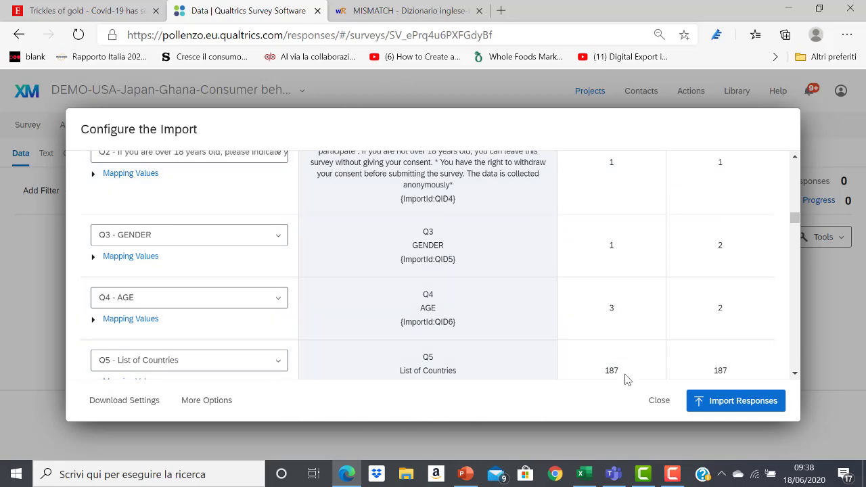
pyautogui.moveTo(794, 217)
pyautogui.mouseDown()
pyautogui.moveTo(797, 153)
pyautogui.moveTo(795, 219)
pyautogui.mouseUp()
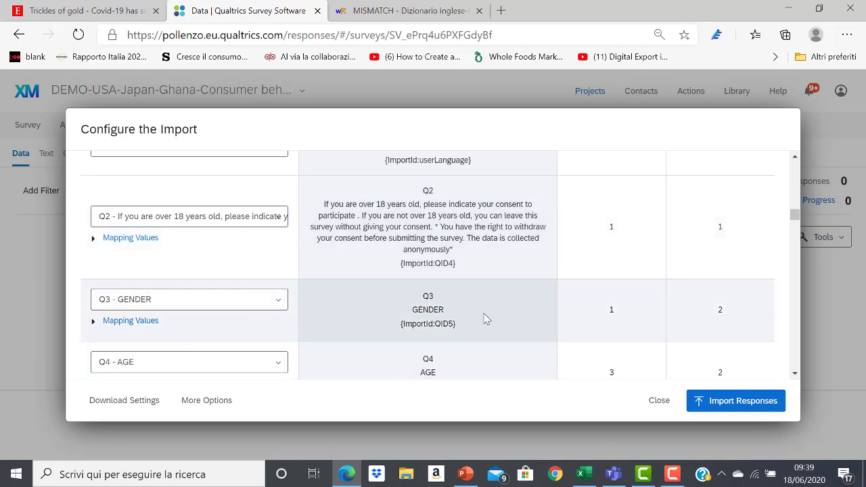
pyautogui.scroll(-1, 438, 319)
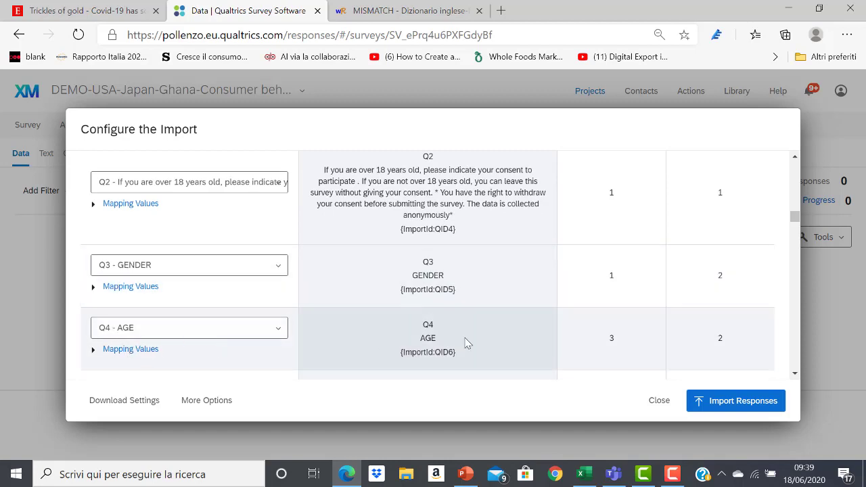
pyautogui.scroll(-3, 465, 343)
pyautogui.scroll(-5, 465, 343)
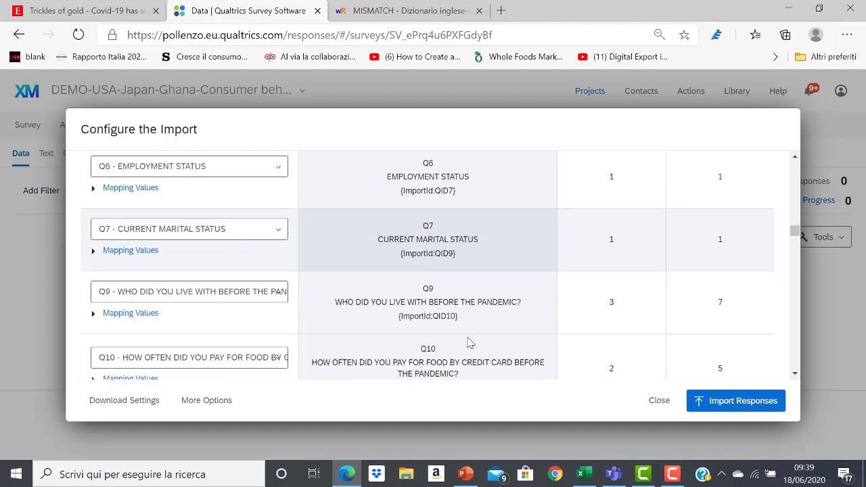
# Recheck the column mapping for the gender, age, country and employment questions, and import the uploaded responses into the demo survey
pyautogui.scroll(-1, 469, 337)
pyautogui.scroll(2, 466, 334)
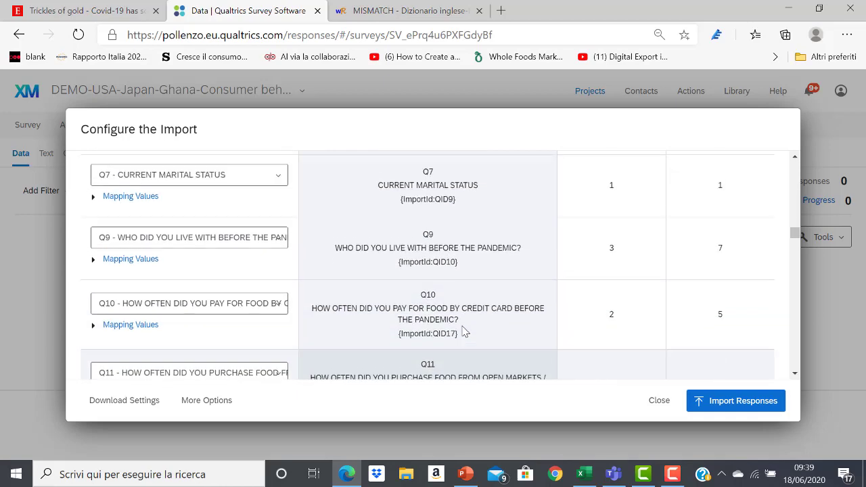
pyautogui.scroll(4, 464, 330)
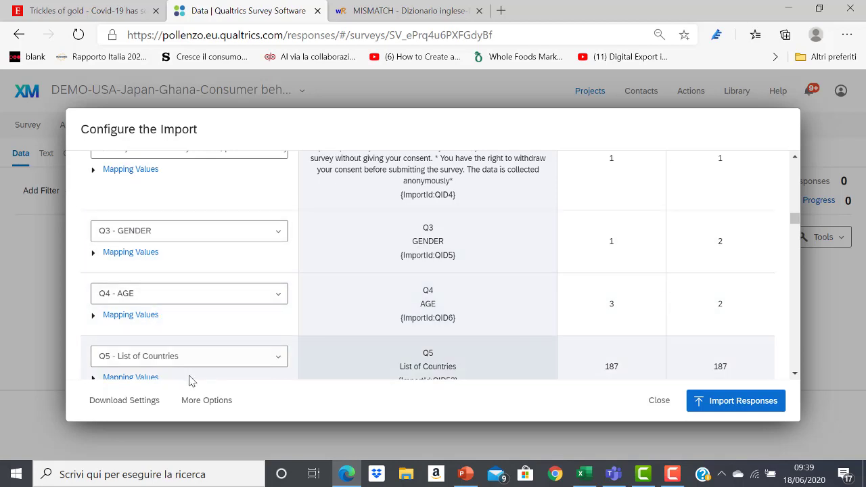
pyautogui.scroll(-3, 189, 345)
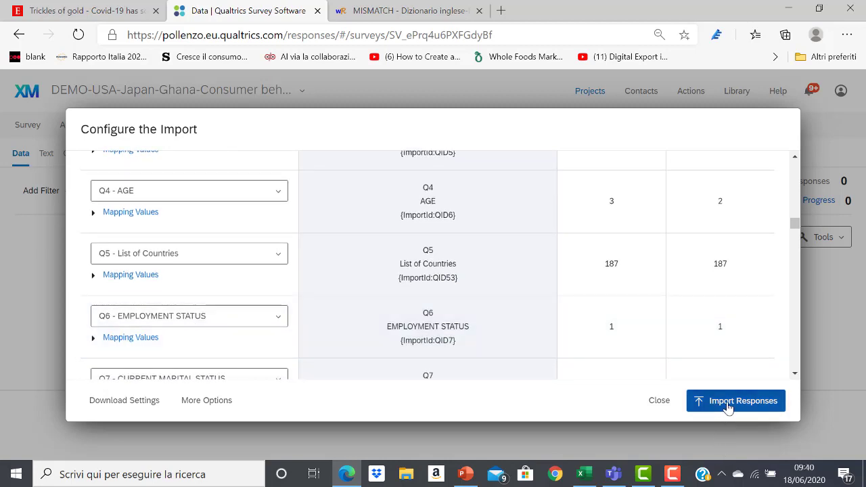
pyautogui.click(728, 404)
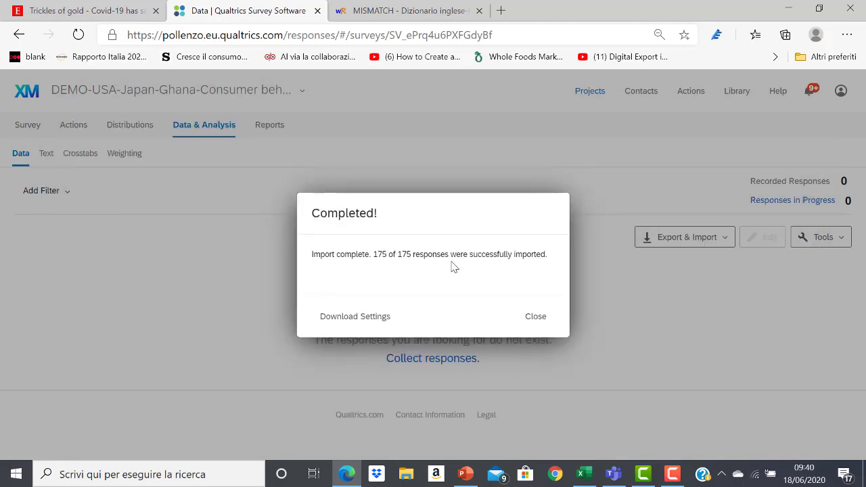
pyautogui.click(534, 318)
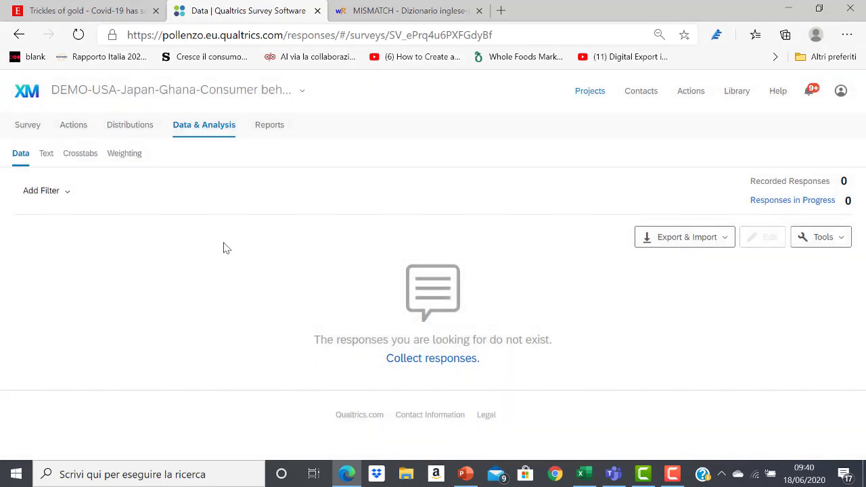
# Refresh the demo survey's data page to check the recorded responses from the import
pyautogui.click(79, 35)
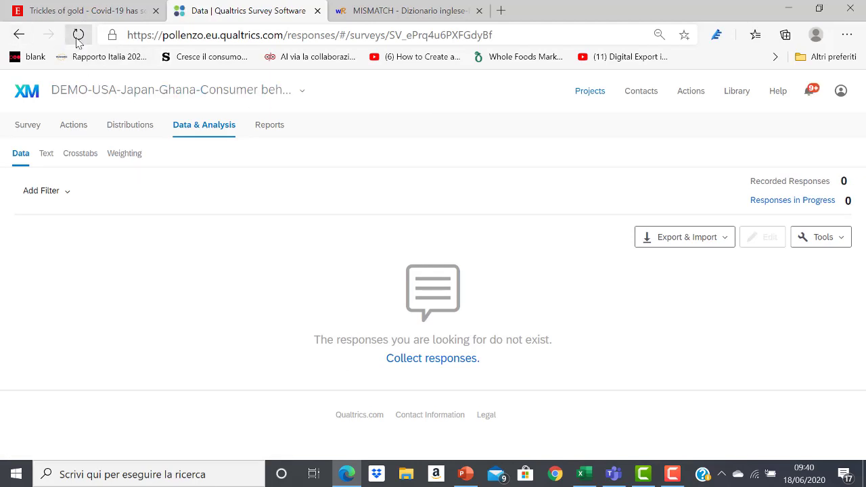
pyautogui.click(78, 35)
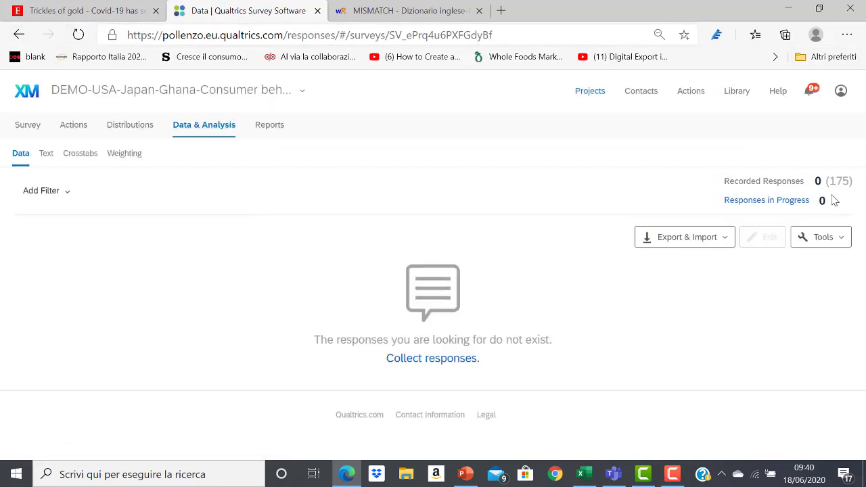
pyautogui.moveTo(856, 188)
pyautogui.click(78, 35)
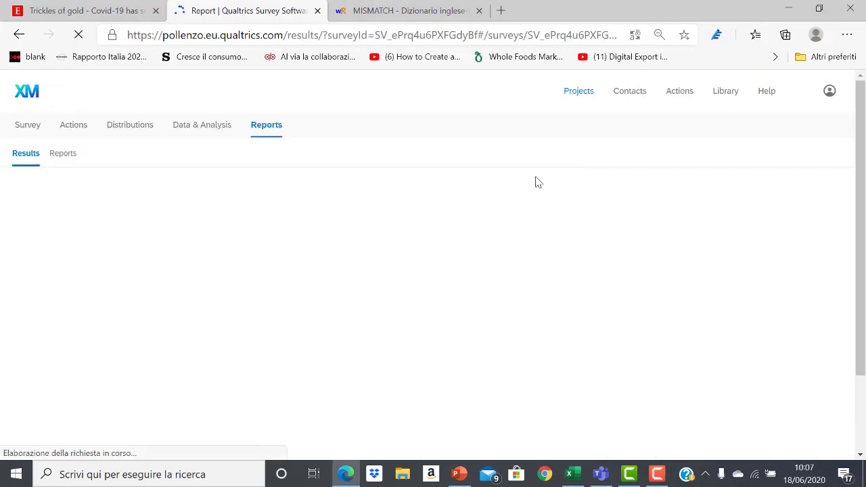
# Review the default report's results for the Q2 consent, Q3 gender and Q4 age questions
pyautogui.click(53, 305)
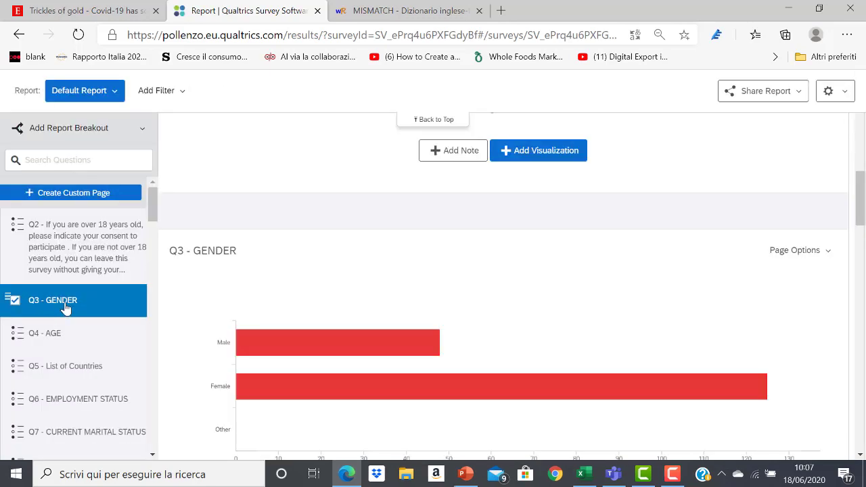
pyautogui.scroll(3, 613, 248)
pyautogui.scroll(8, 609, 252)
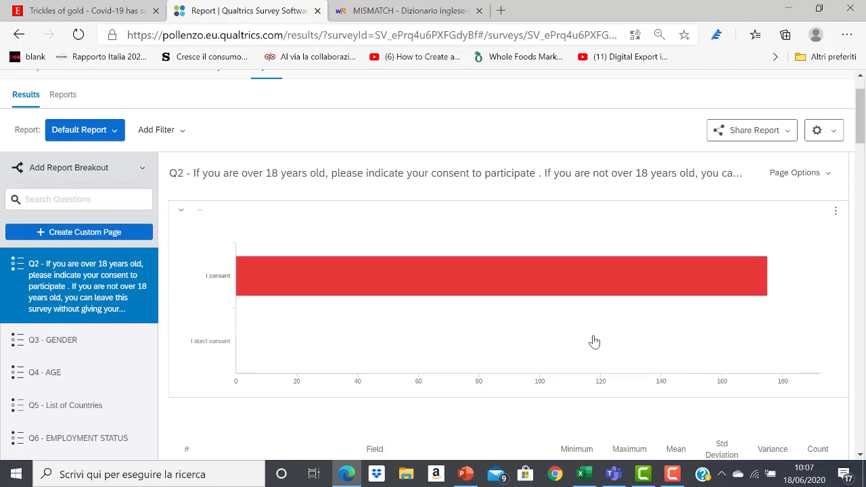
pyautogui.scroll(-5, 453, 347)
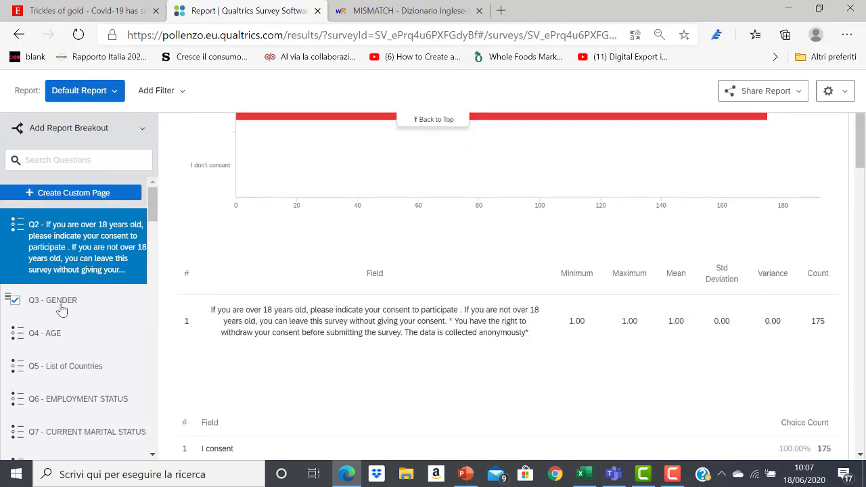
pyautogui.click(60, 301)
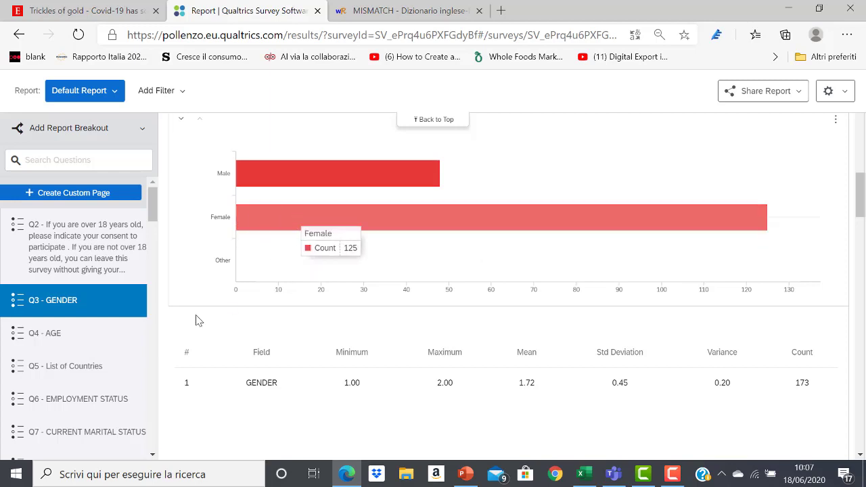
pyautogui.click(54, 342)
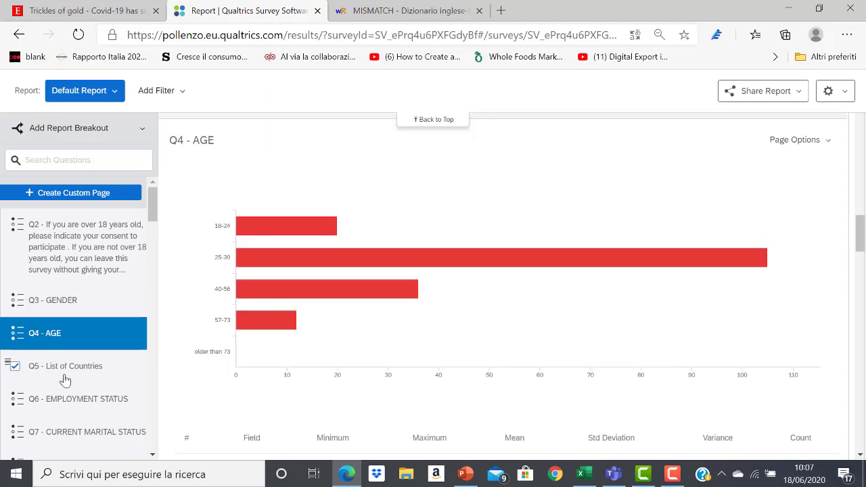
# Examine the Q5 - List of Countries chart in the report, from Afghanistan down to the United States of America
pyautogui.click(67, 369)
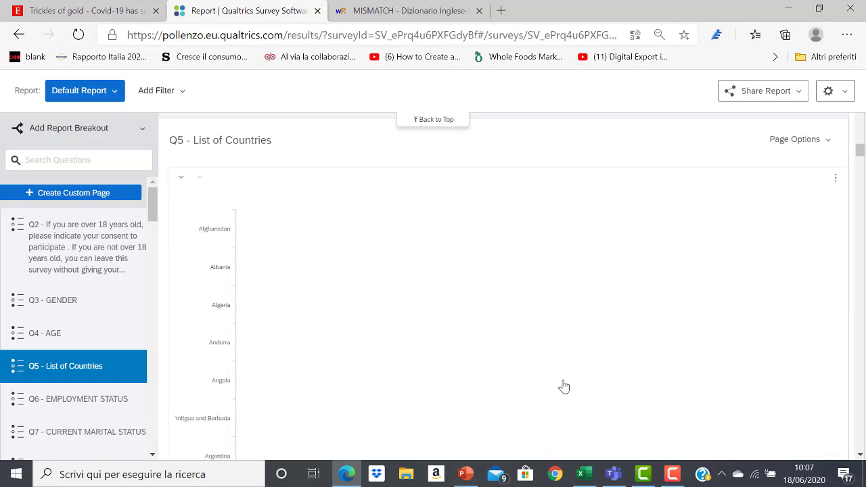
pyautogui.scroll(-5, 426, 302)
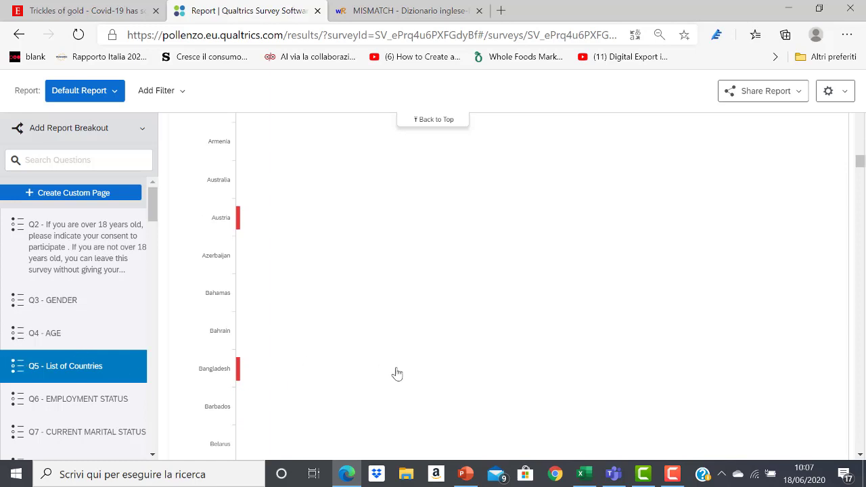
pyautogui.scroll(-5, 399, 373)
pyautogui.scroll(-5, 402, 375)
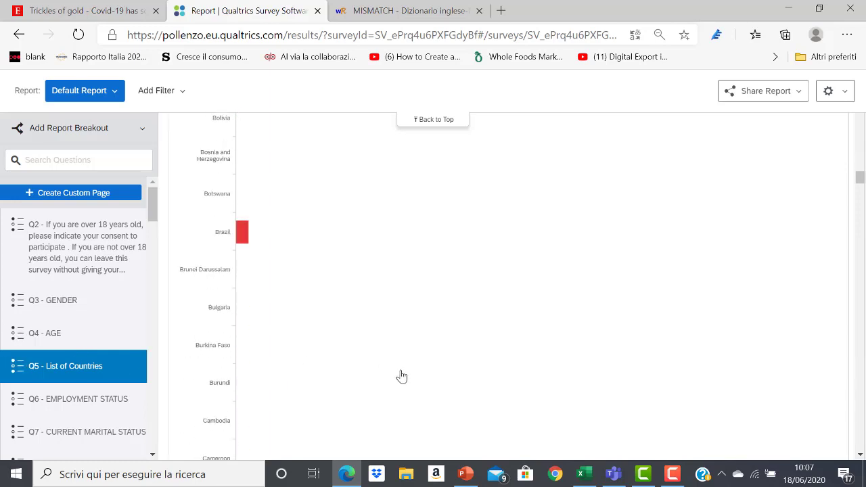
pyautogui.scroll(-5, 401, 380)
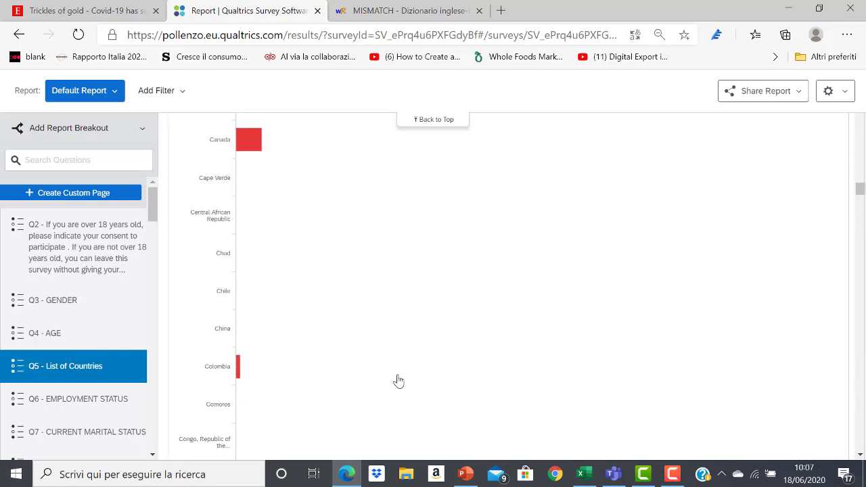
pyautogui.scroll(-5, 397, 384)
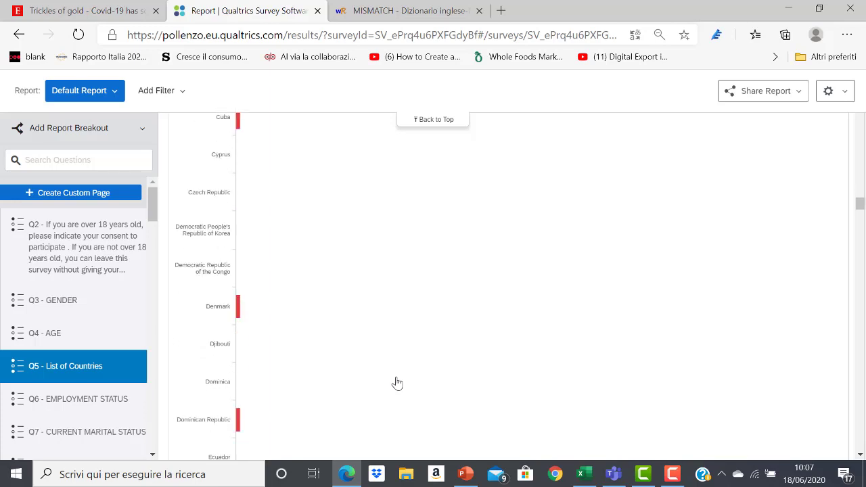
pyautogui.scroll(-5, 395, 386)
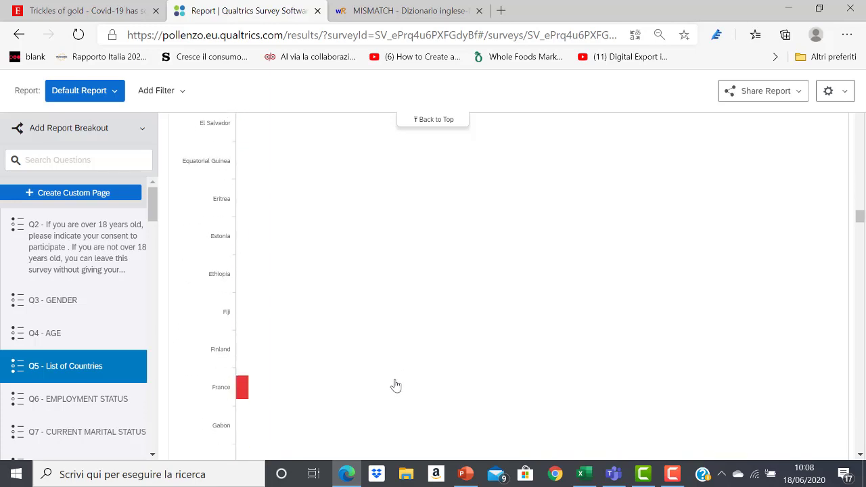
pyautogui.scroll(-5, 395, 387)
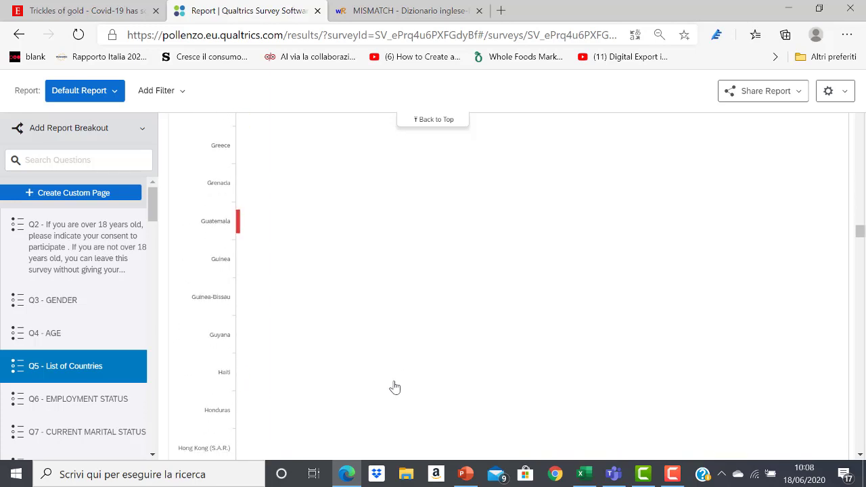
pyautogui.scroll(-15, 395, 387)
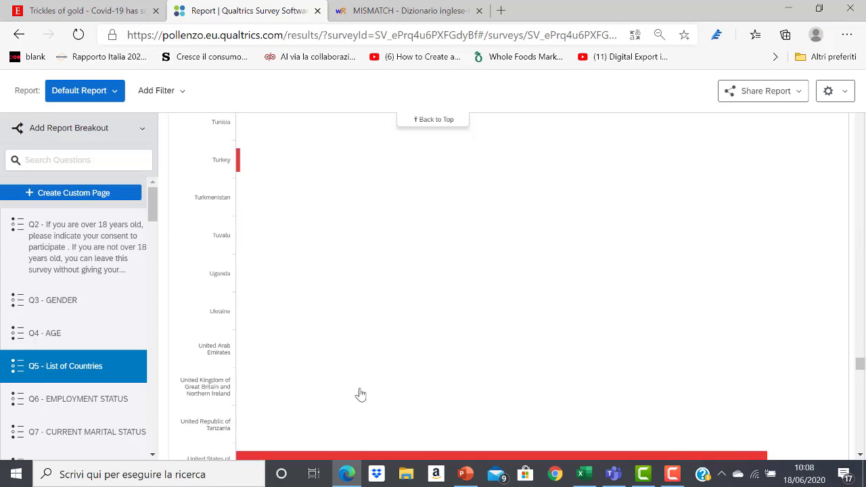
pyautogui.moveTo(274, 291)
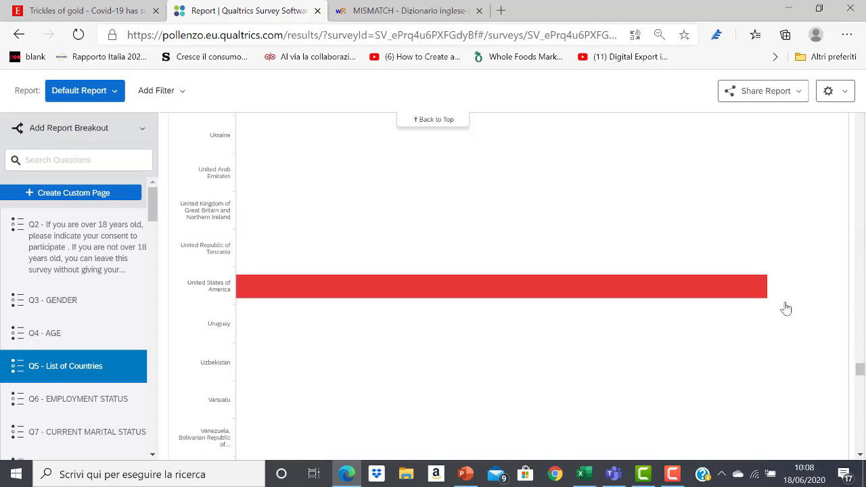
pyautogui.moveTo(762, 300)
pyautogui.scroll(15, 571, 270)
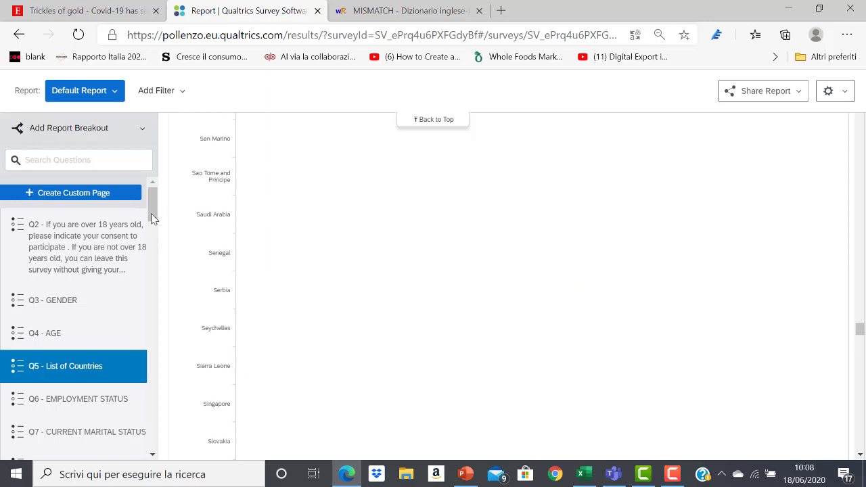
# Return to the start of the report and examine the Q2 consent question's statistics and choice counts
pyautogui.moveTo(861, 329); pyautogui.dragTo(859, 88)
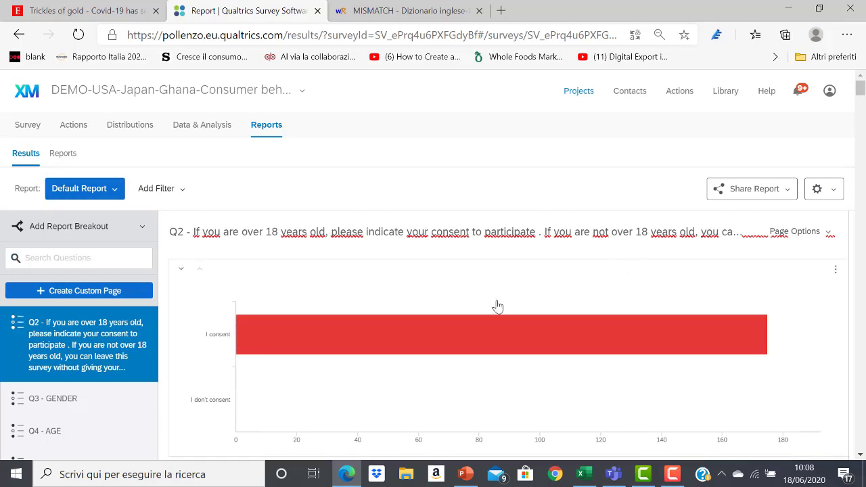
pyautogui.scroll(-3, 238, 354)
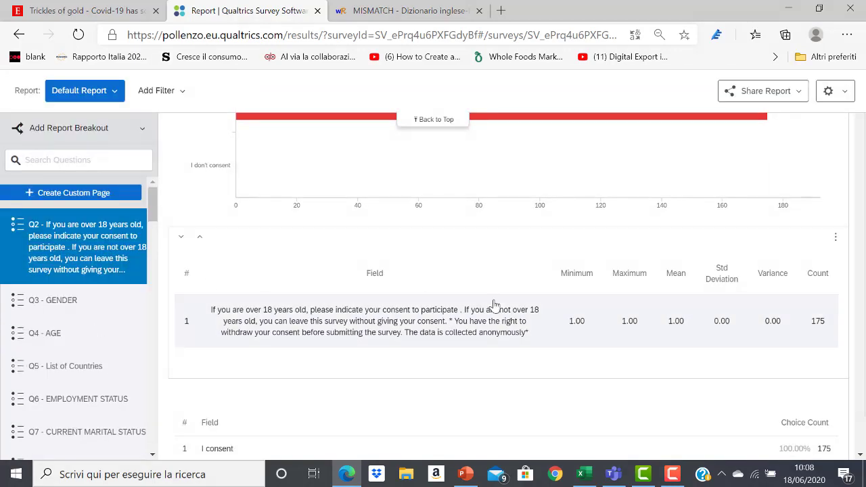
pyautogui.scroll(-1, 622, 277)
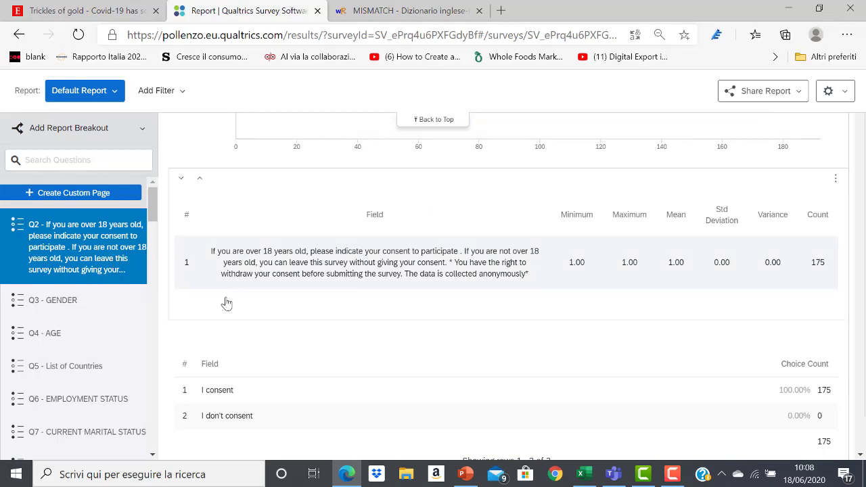
pyautogui.scroll(-5, 152, 323)
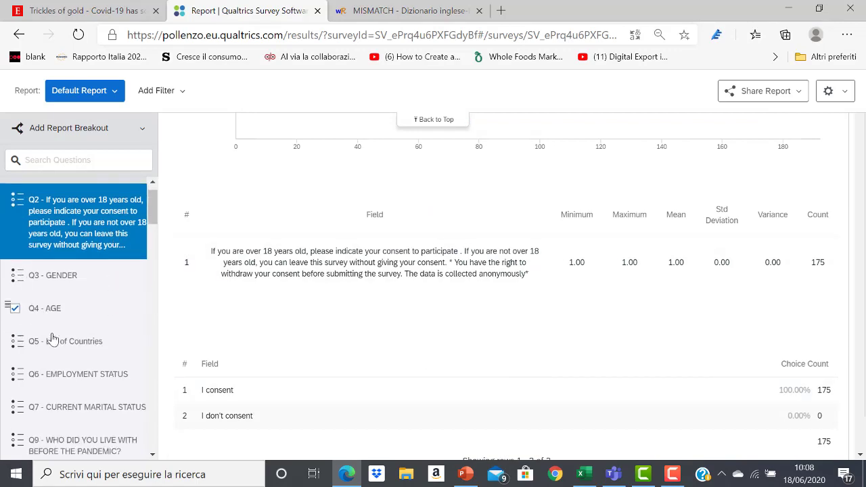
pyautogui.scroll(1, 576, 266)
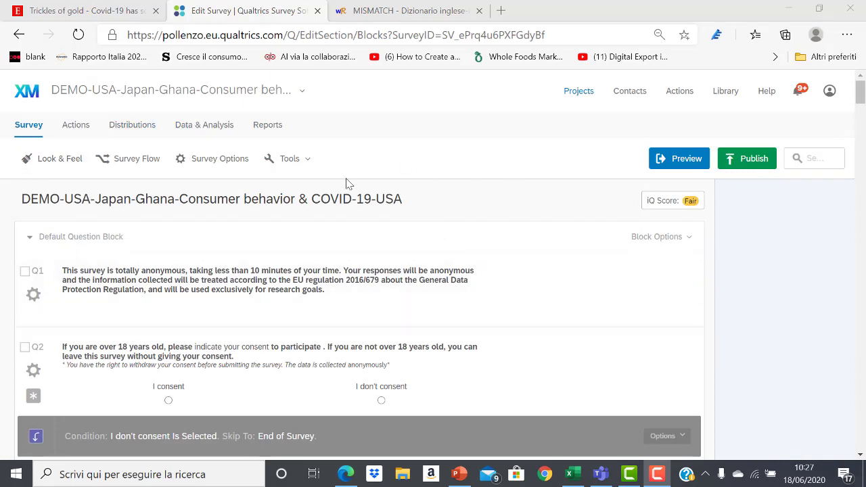
# Upload consumer+behavior-covid19-Ghana+copy_June+17,+2020_15.30.csv to the demo survey's response data to configure its import
pyautogui.click(210, 129)
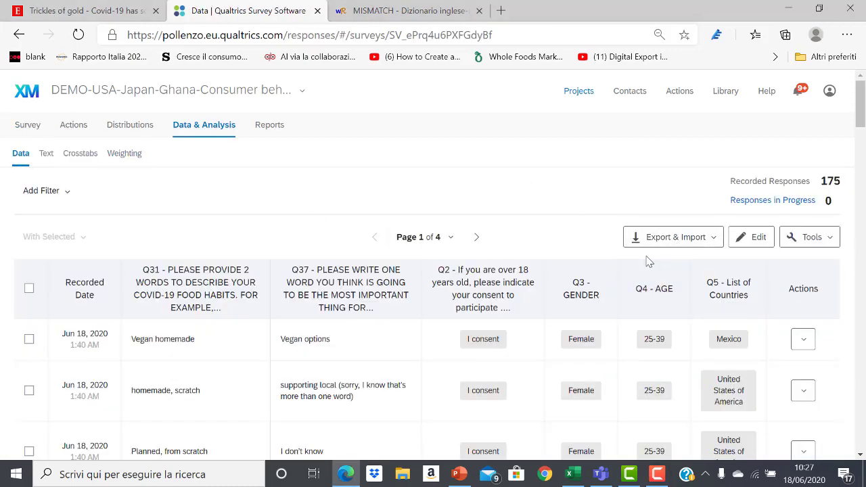
pyautogui.click(676, 245)
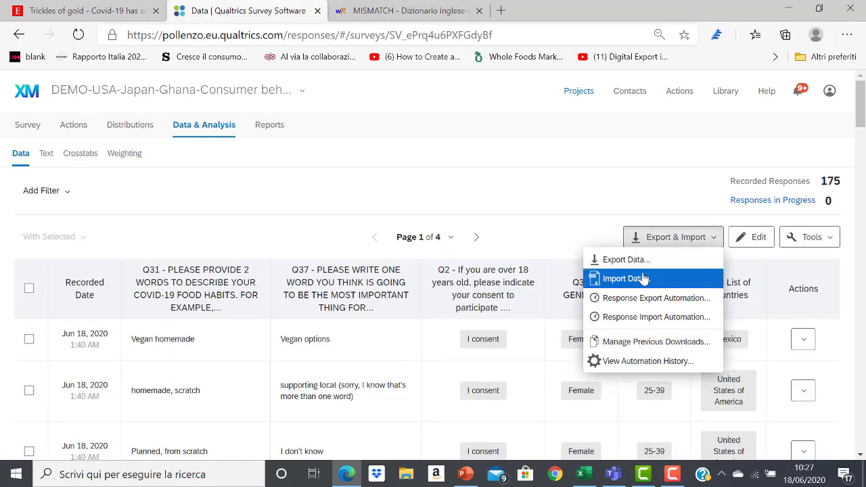
pyautogui.click(627, 278)
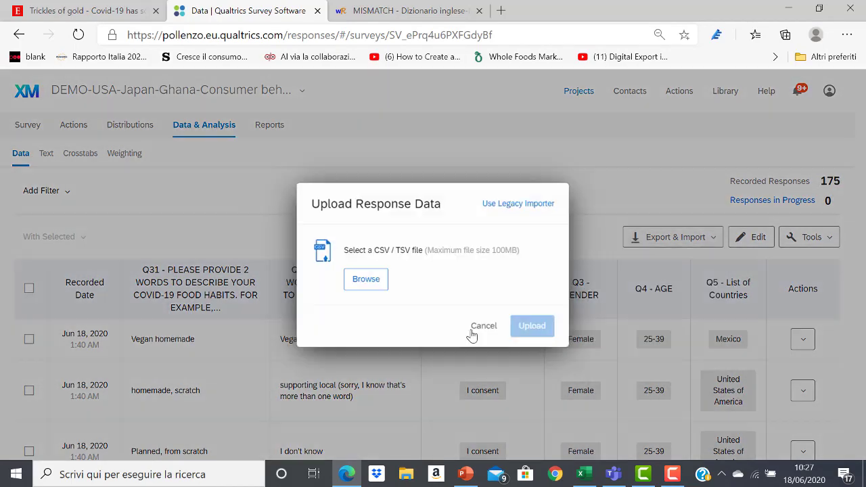
pyautogui.click(362, 278)
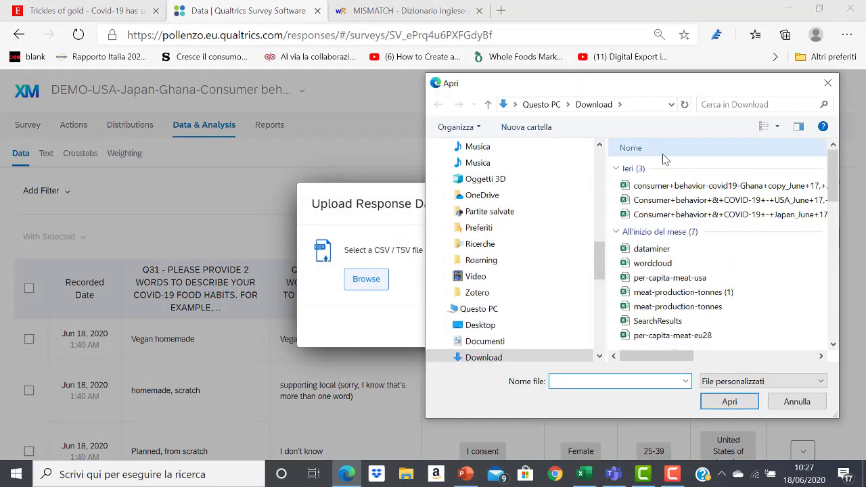
pyautogui.click(668, 189)
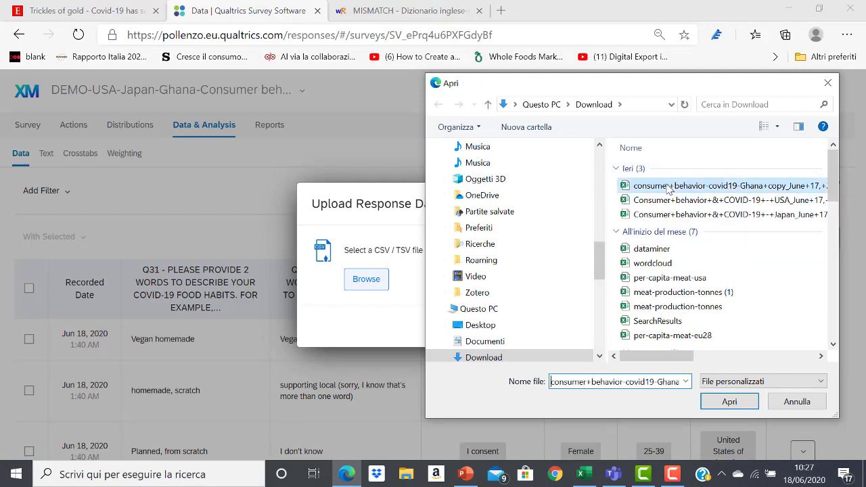
pyautogui.click(729, 404)
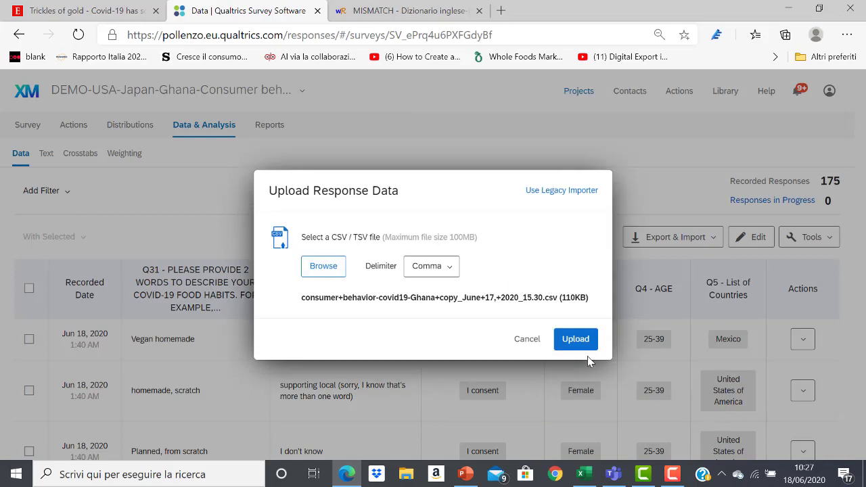
pyautogui.click(575, 340)
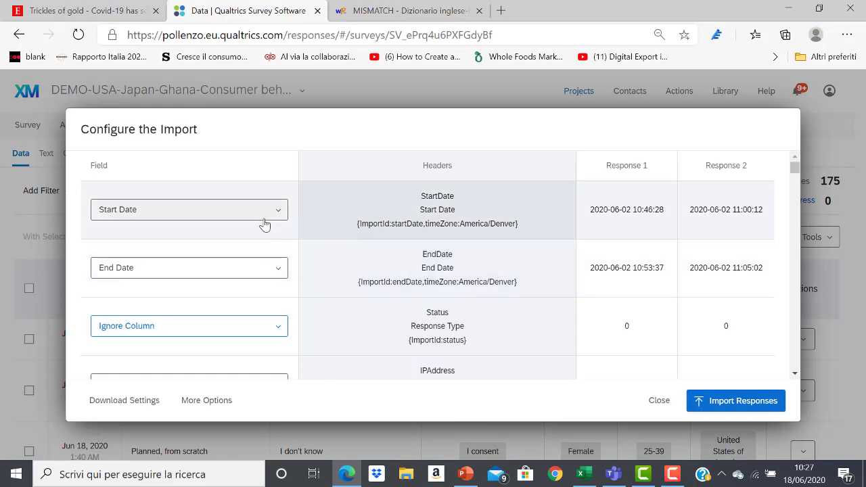
# Examine the automatic field assignments in the Ghana import, from Start Date through the Q2, Q3 and Q4 columns
pyautogui.scroll(-1, 258, 246)
pyautogui.scroll(-4, 302, 263)
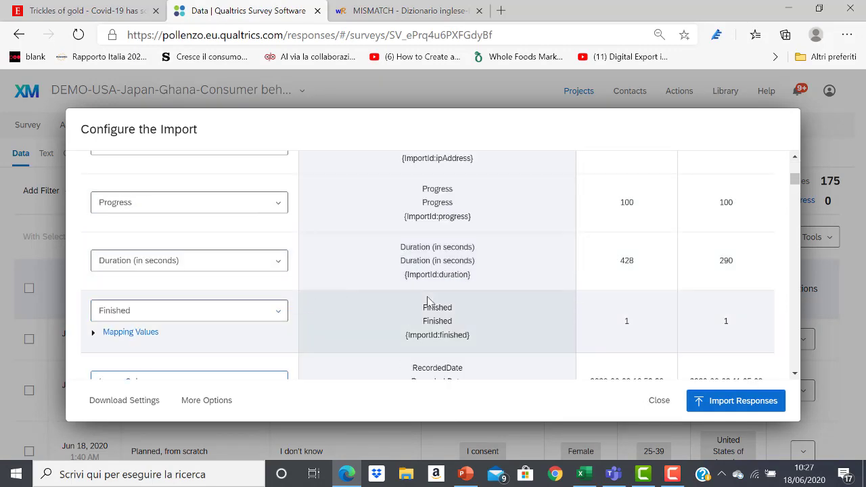
pyautogui.scroll(-2, 427, 300)
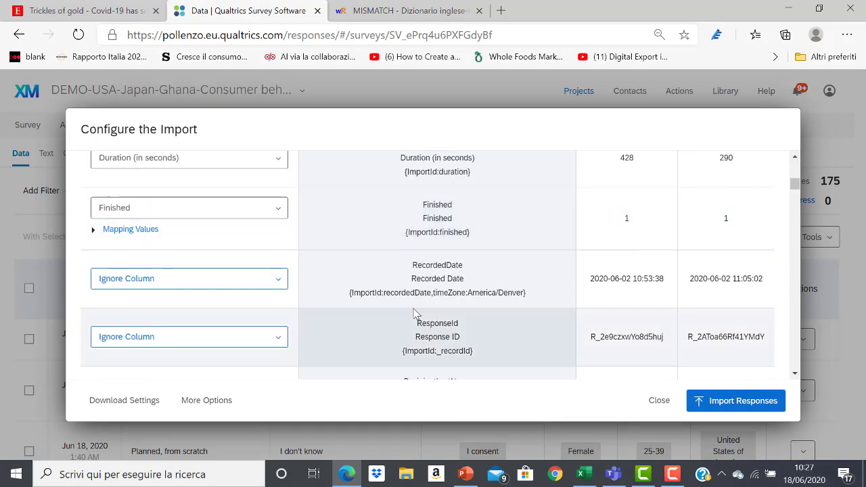
pyautogui.scroll(-2, 408, 310)
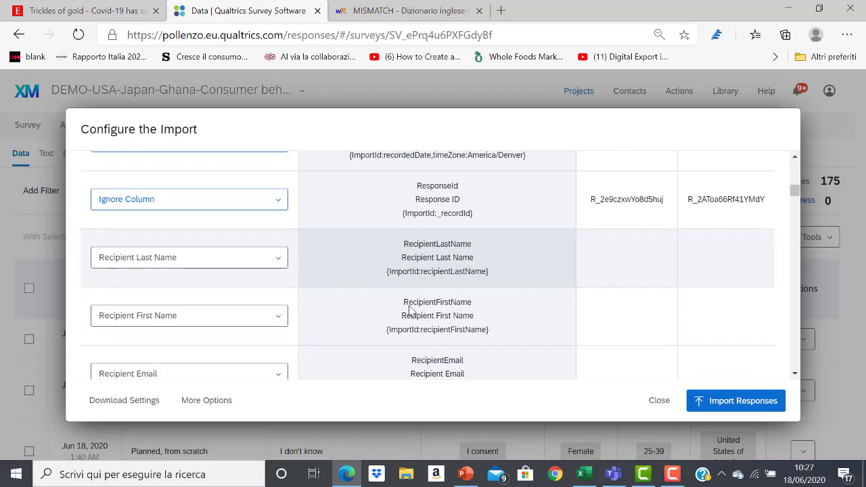
pyautogui.scroll(-1, 407, 306)
pyautogui.scroll(-4, 405, 308)
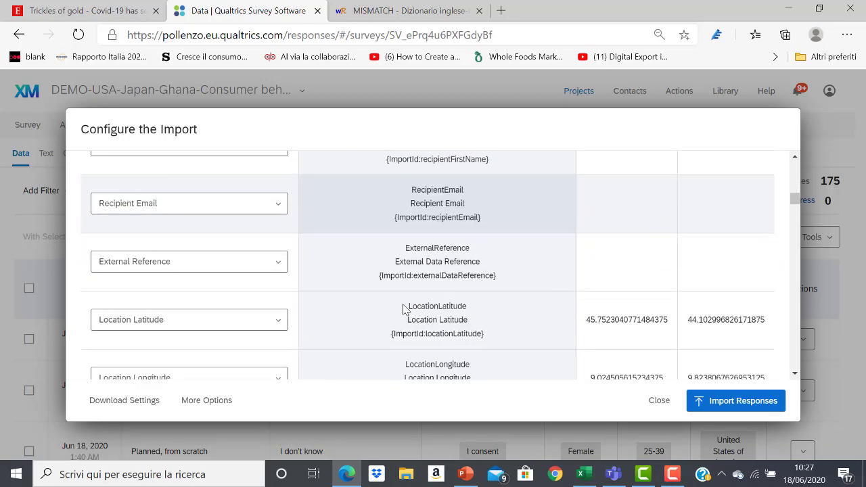
pyautogui.scroll(-2, 404, 310)
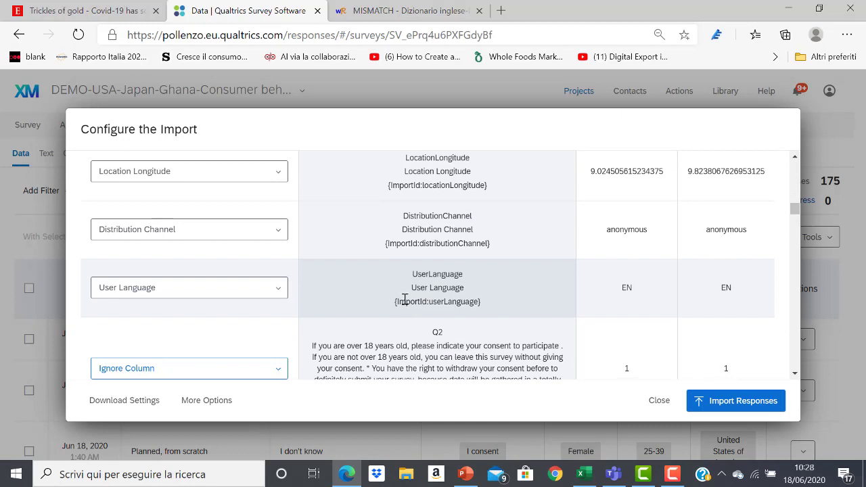
pyautogui.scroll(-1, 405, 299)
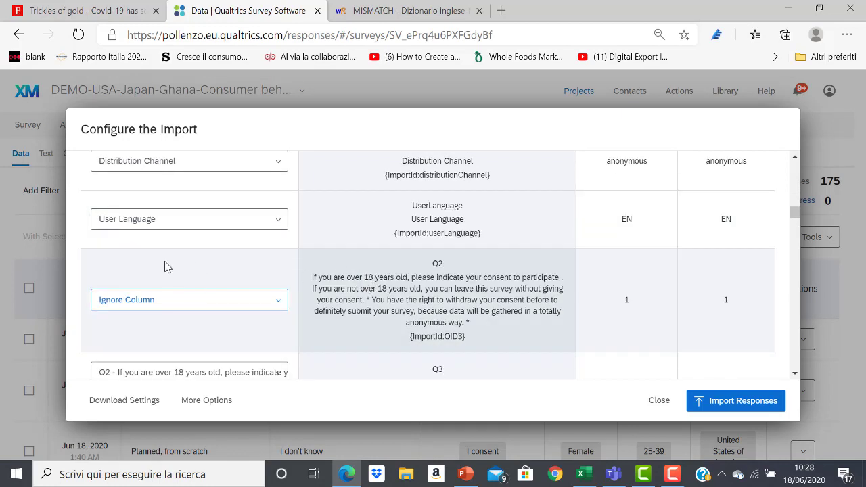
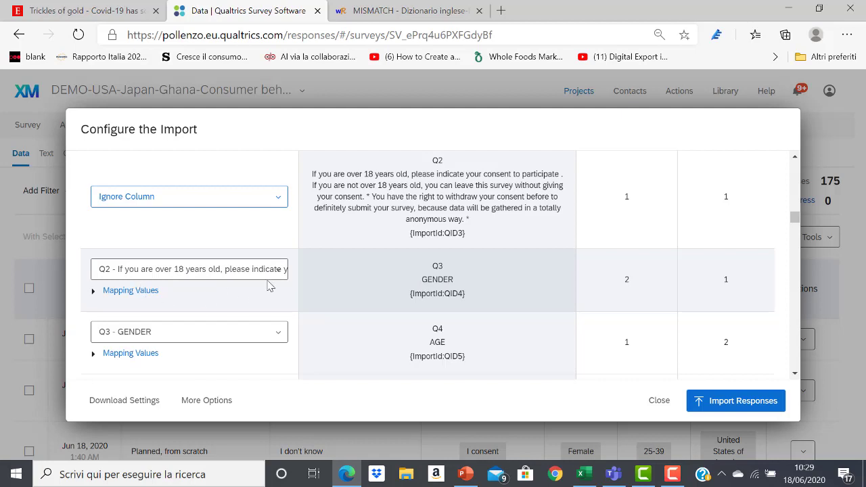
pyautogui.scroll(-1, 481, 336)
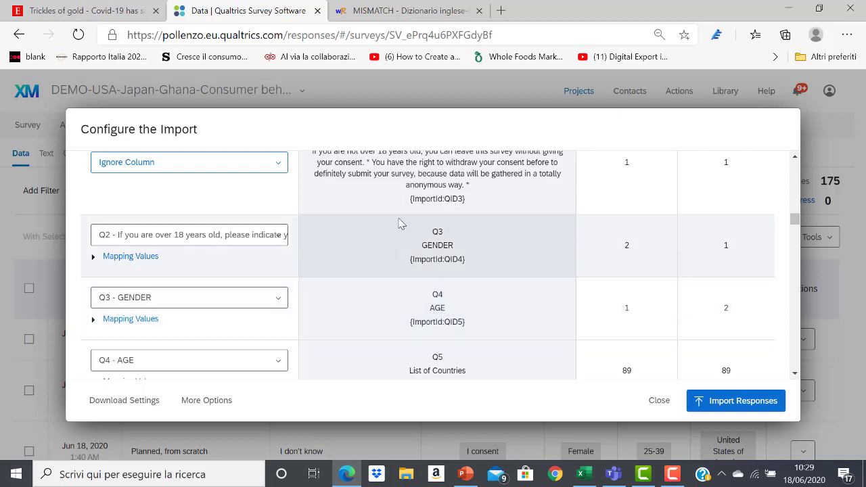
# Map the ignored Q2 consent column to the Q2 consent question and the Q3 column to Q3 - GENDER
pyautogui.scroll(1, 304, 230)
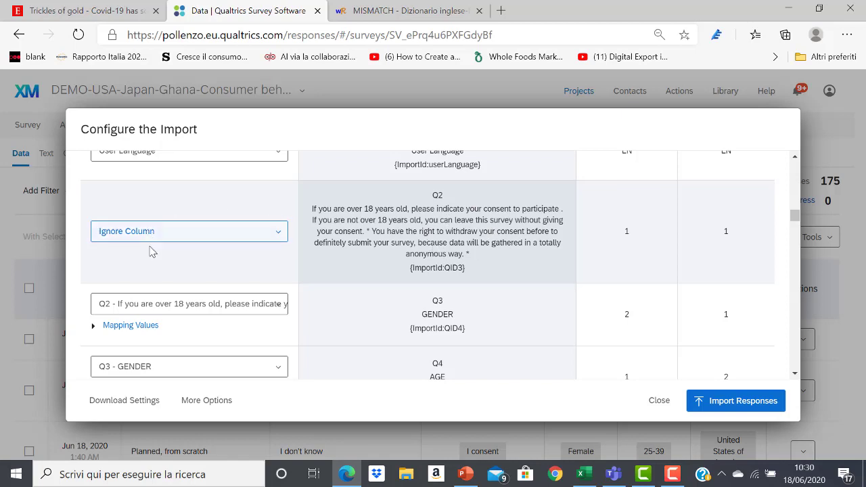
pyautogui.click(277, 237)
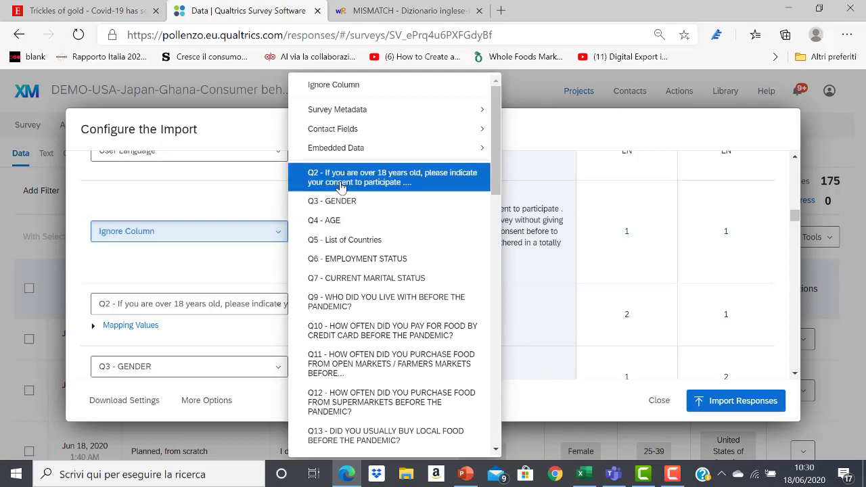
pyautogui.click(340, 187)
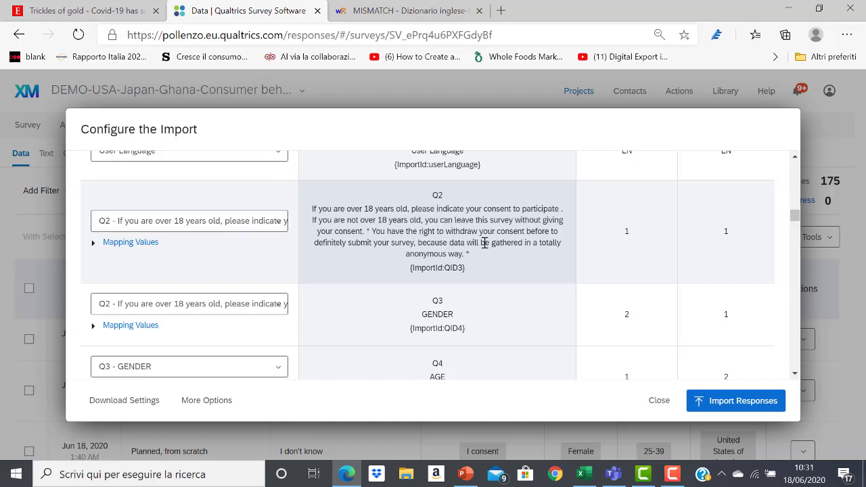
pyautogui.scroll(-1, 308, 262)
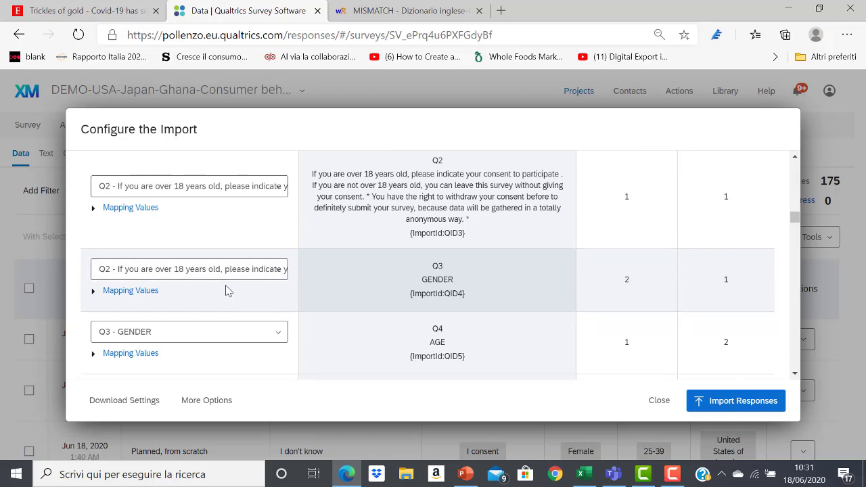
pyautogui.click(276, 271)
pyautogui.click(336, 203)
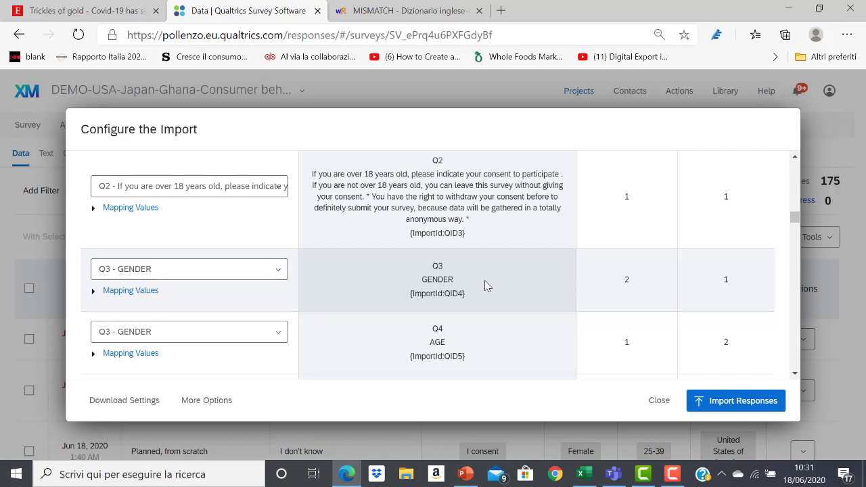
# Map the Q4 age column to Q4 - AGE and the Q5 column to Q5 - List of Countries
pyautogui.scroll(-1, 458, 281)
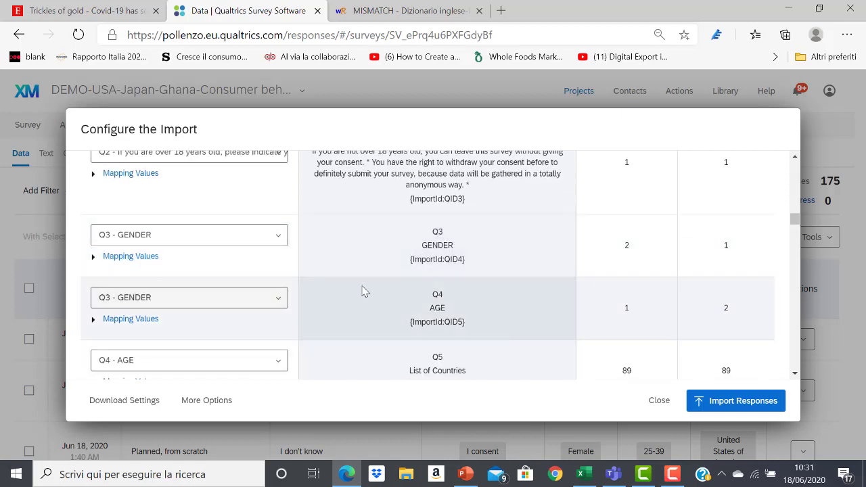
pyautogui.click(277, 300)
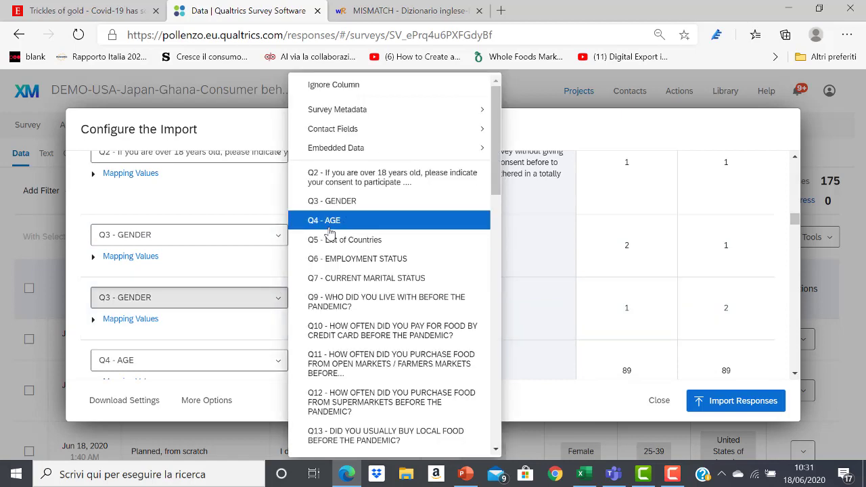
pyautogui.click(392, 220)
pyautogui.scroll(-1, 164, 315)
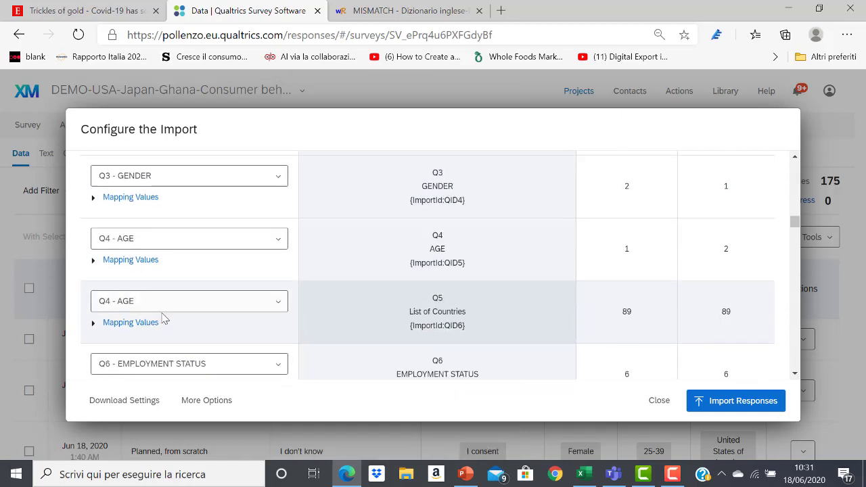
pyautogui.click(275, 296)
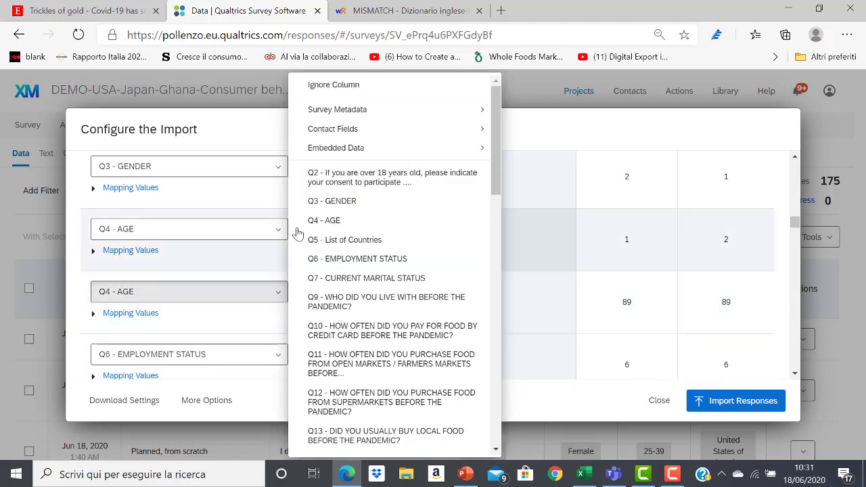
pyautogui.click(341, 240)
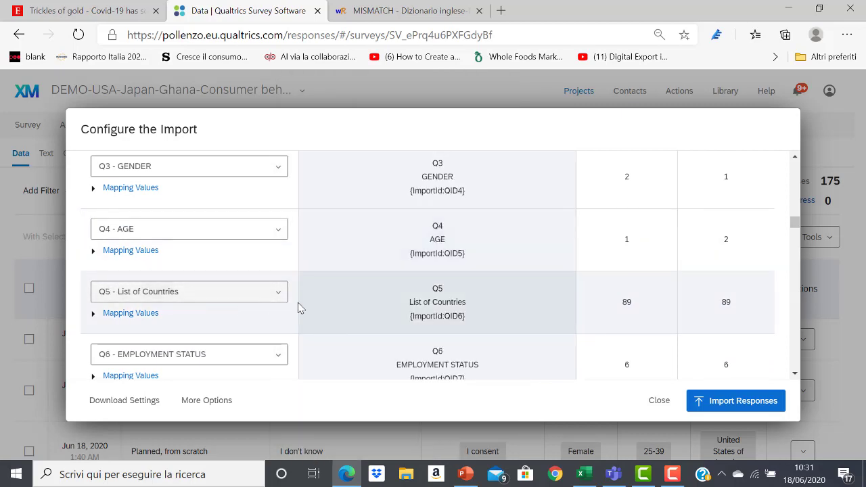
# Check the Q6 employment status mapping and assign the Q7 column to Q7 - CURRENT MARITAL STATUS
pyautogui.scroll(-1, 210, 319)
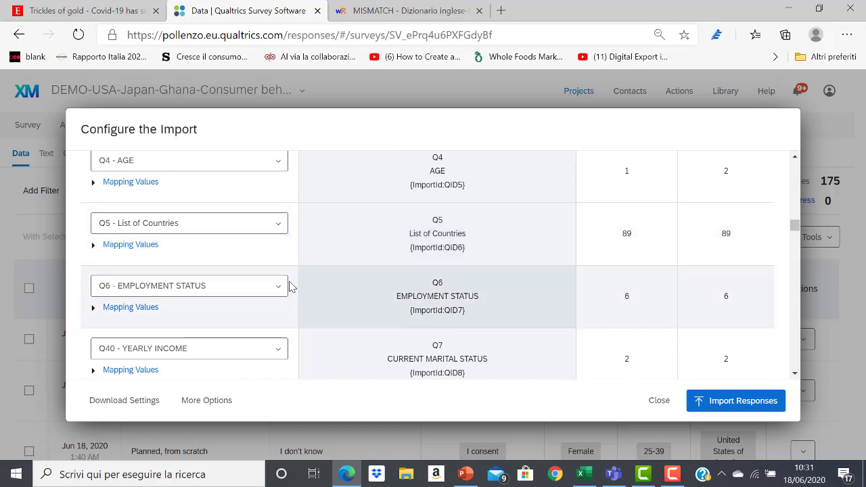
pyautogui.scroll(-1, 248, 281)
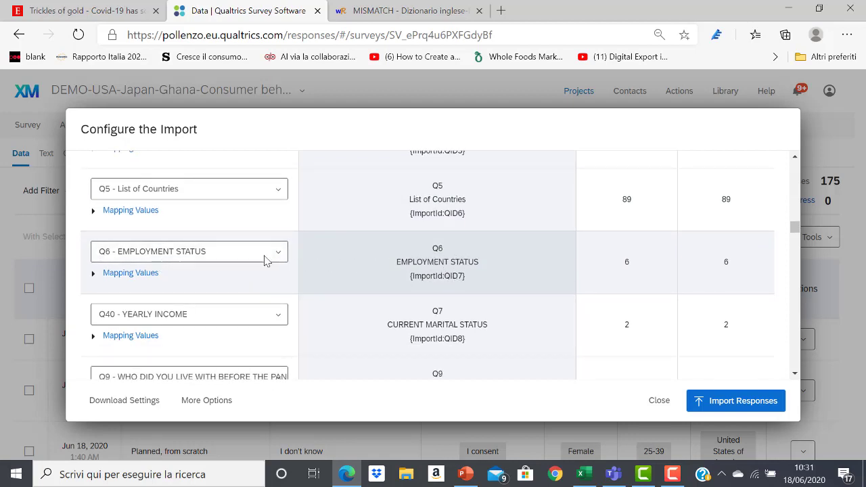
pyautogui.scroll(-1, 287, 281)
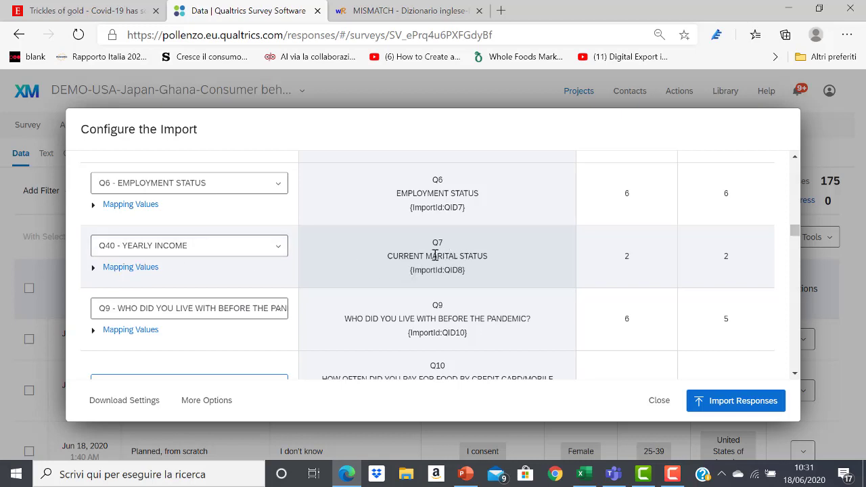
pyautogui.click(276, 251)
pyautogui.click(338, 278)
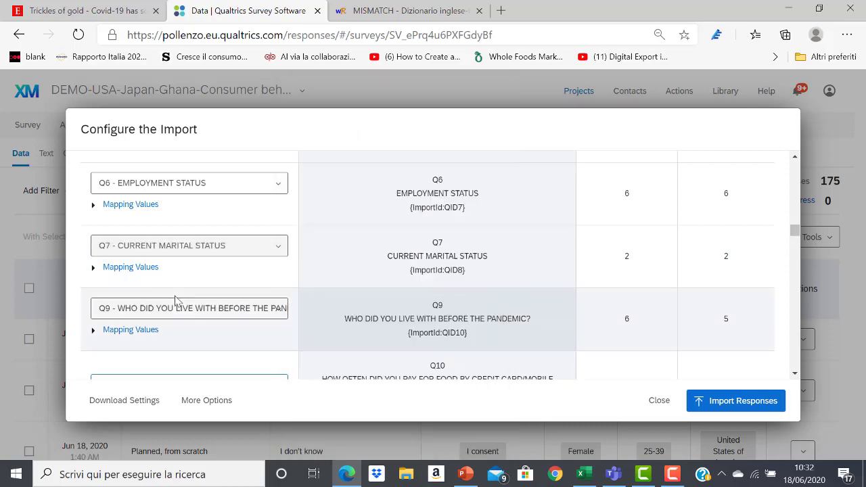
# Map the Q10 column to the Q10 credit card payment question and the Q11 column to the Q11 open/farmers markets question
pyautogui.scroll(-1, 257, 292)
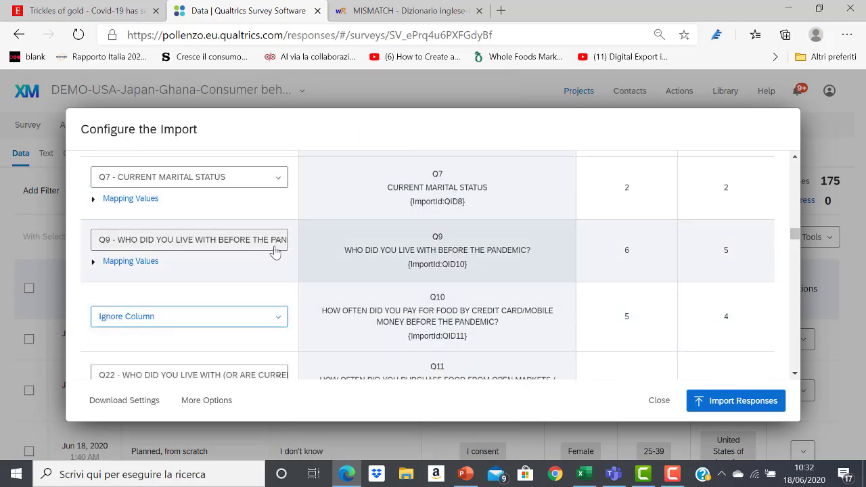
pyautogui.scroll(-1, 287, 277)
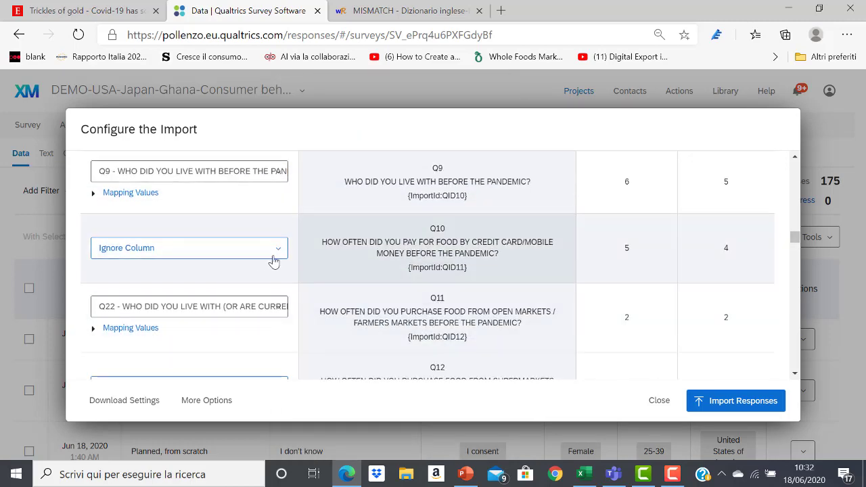
pyautogui.click(277, 252)
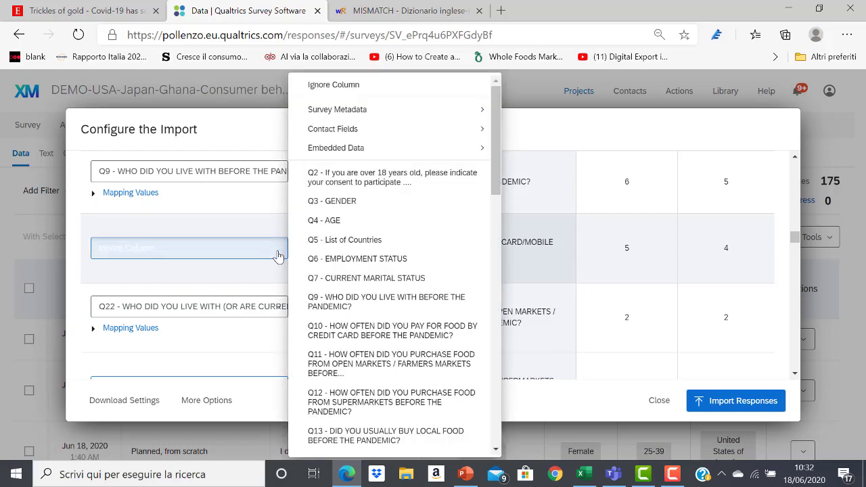
pyautogui.click(346, 331)
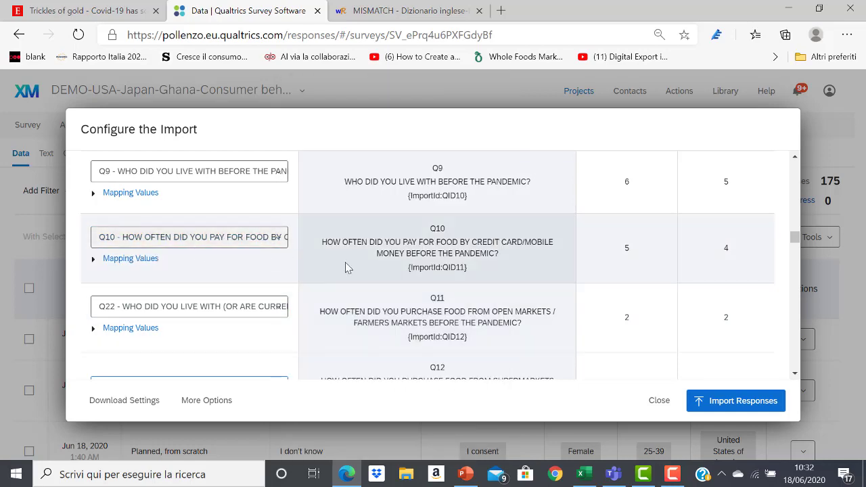
pyautogui.scroll(-1, 406, 267)
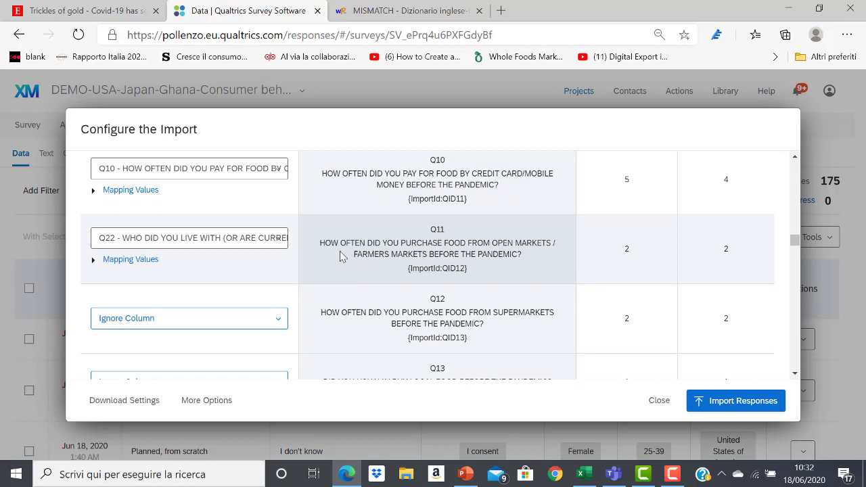
pyautogui.click(277, 242)
pyautogui.click(354, 361)
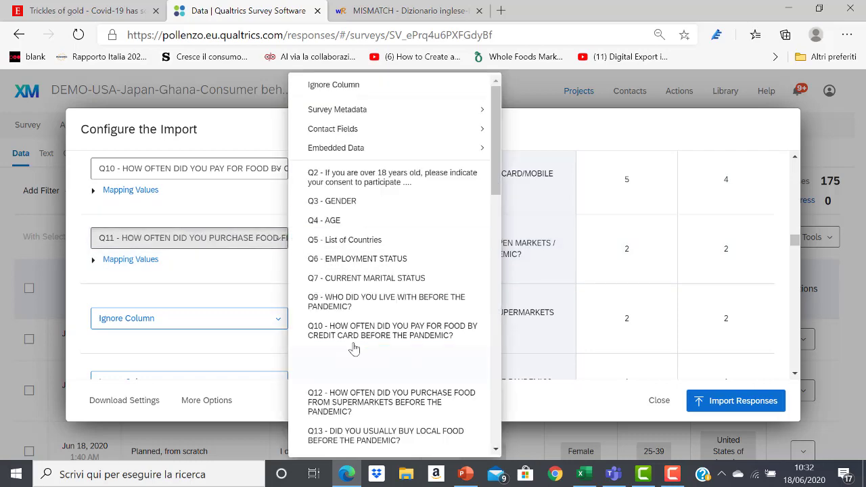
# Map the Q12 column to the Q12 supermarket purchase question and the Q13 column to the Q13 local food question
pyautogui.scroll(-1, 291, 257)
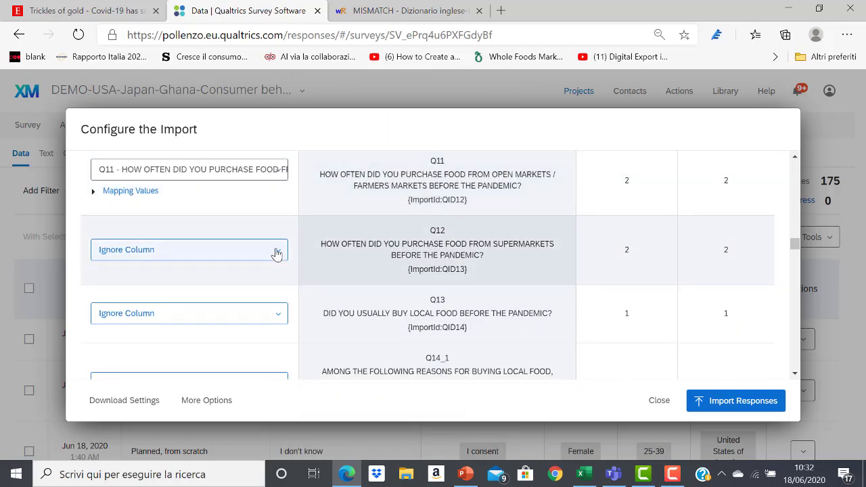
pyautogui.click(274, 248)
pyautogui.scroll(-3, 357, 311)
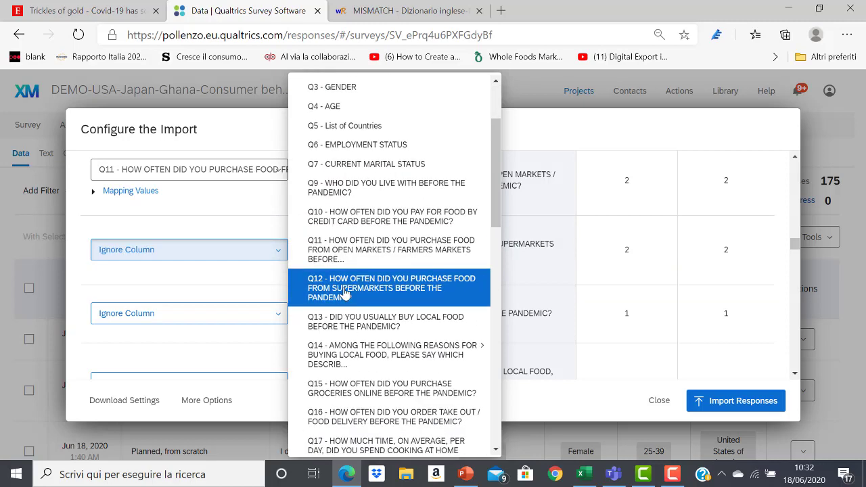
pyautogui.click(344, 292)
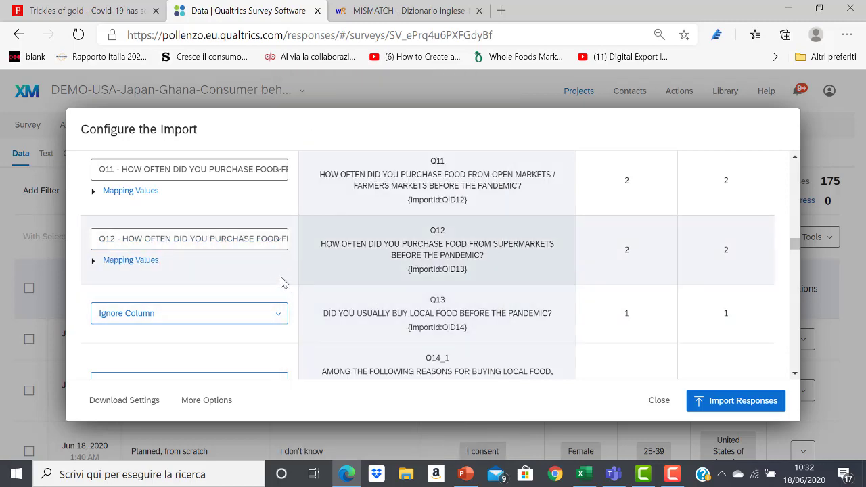
pyautogui.scroll(-1, 287, 282)
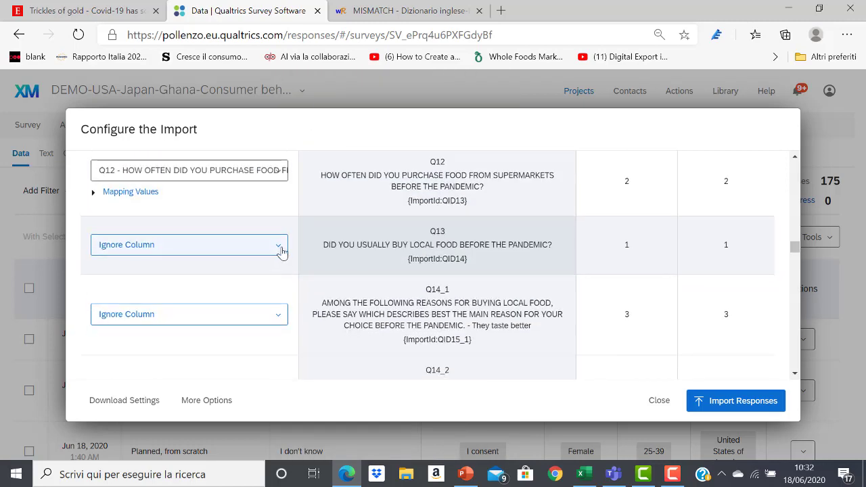
pyautogui.click(281, 251)
pyautogui.scroll(-3, 406, 284)
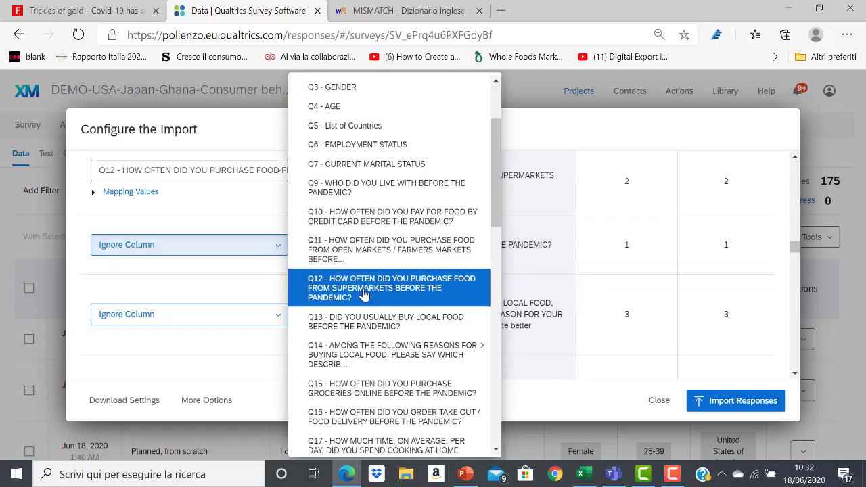
pyautogui.click(358, 324)
pyautogui.scroll(-1, 436, 259)
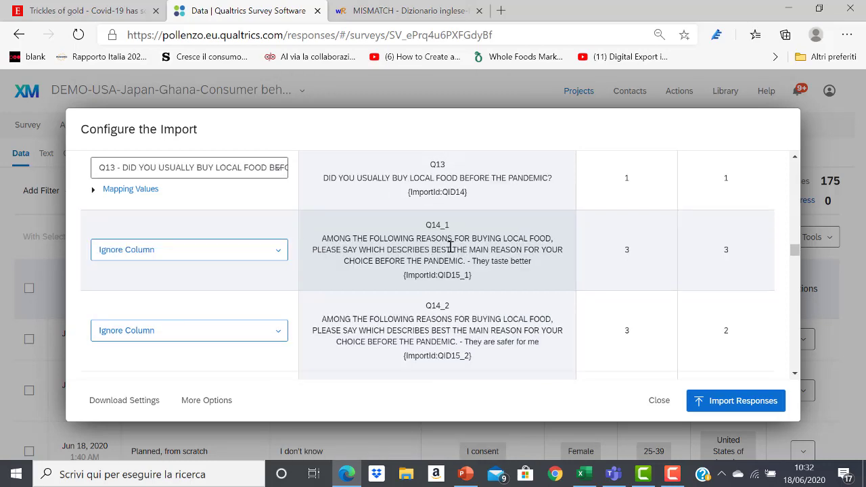
pyautogui.scroll(-1, 451, 261)
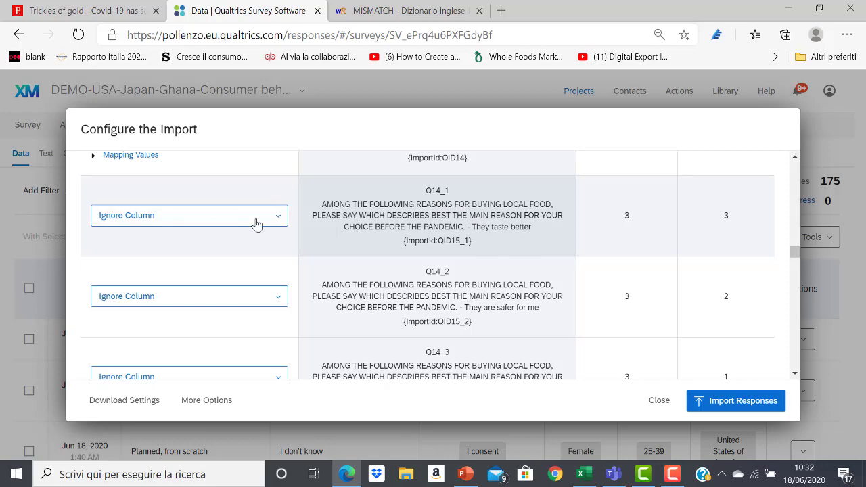
# Map the Q14_1 column to the Q14 choice "They taste better" and the Q14_2 column to "They are safer for me"
pyautogui.click(279, 217)
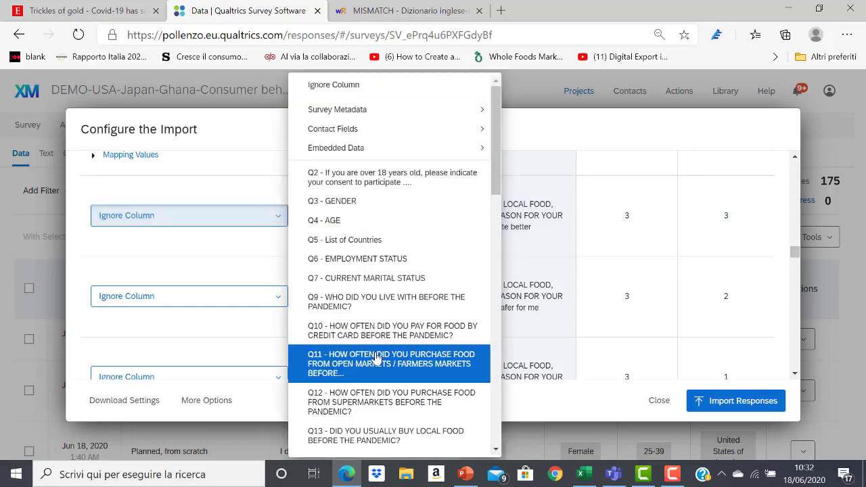
pyautogui.scroll(-2, 383, 338)
pyautogui.moveTo(386, 356)
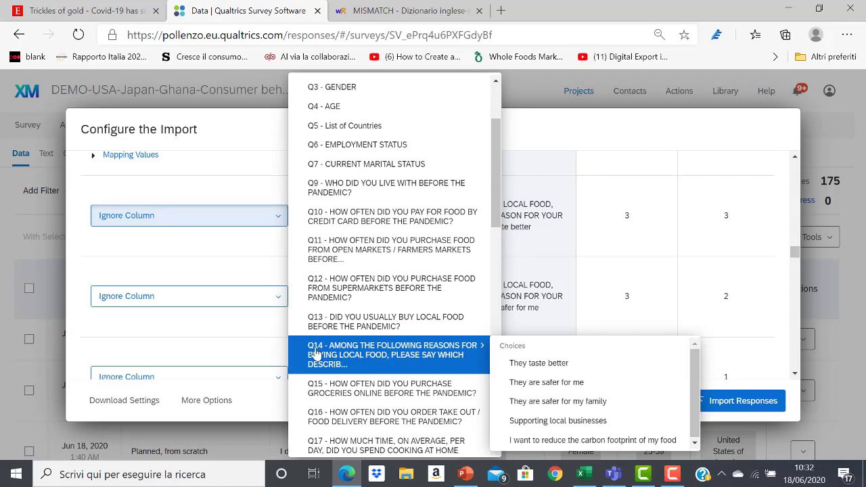
pyautogui.click(562, 369)
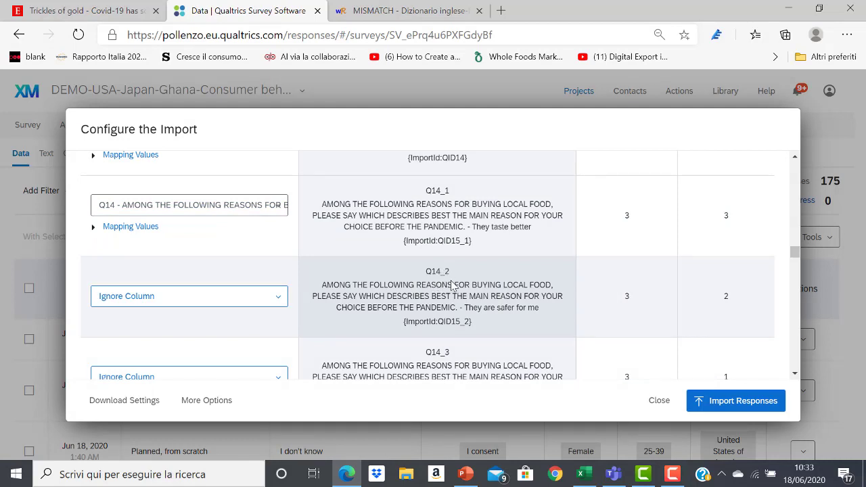
pyautogui.click(277, 303)
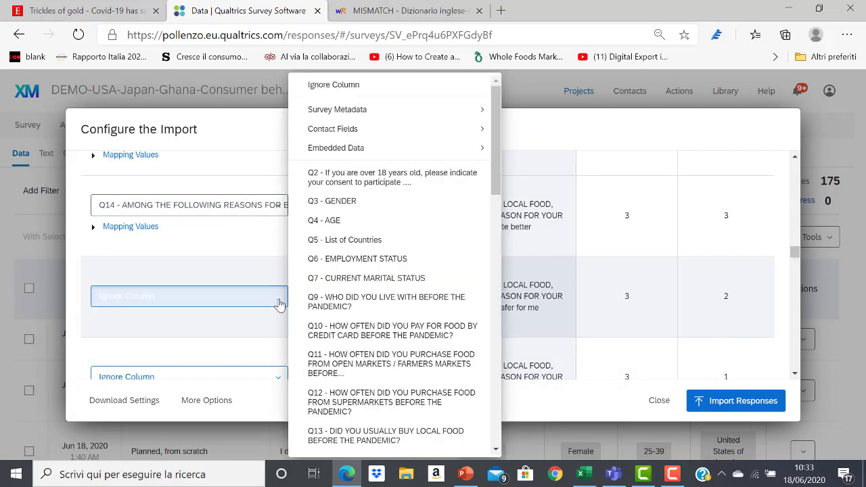
pyautogui.scroll(-3, 392, 284)
pyautogui.moveTo(399, 238)
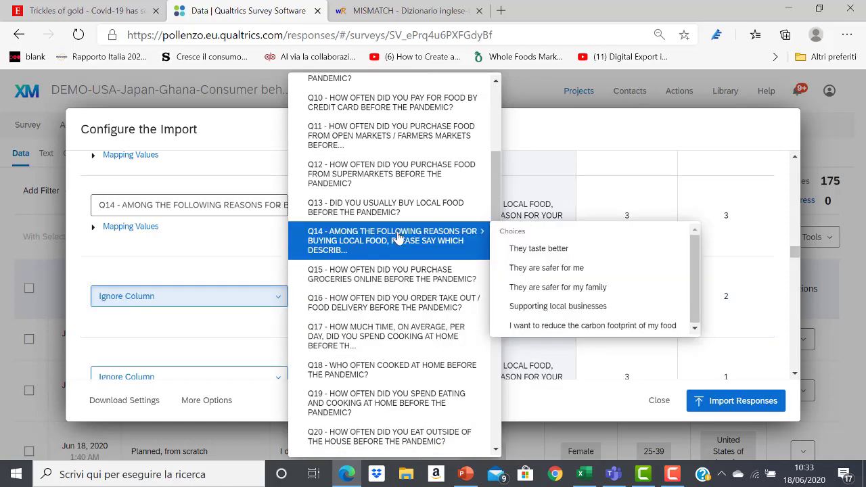
pyautogui.click(535, 267)
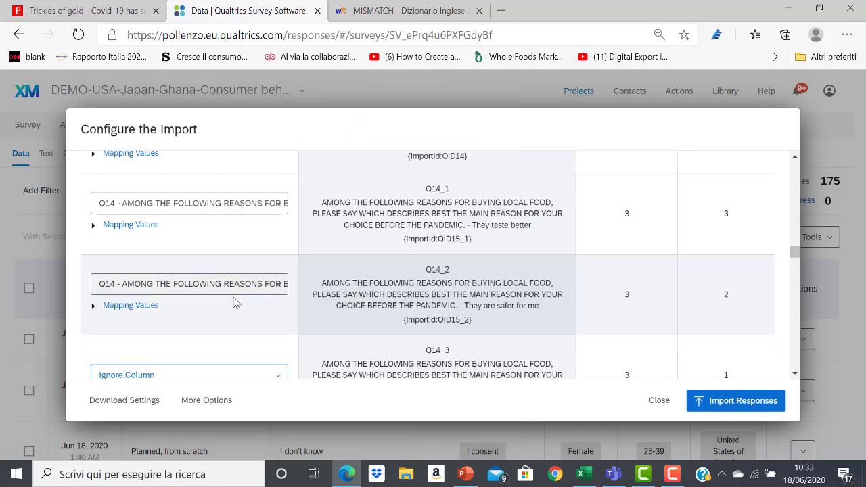
# Map the Q14_3 column to the Q14 choice "They are safer for my family" and the Q14_4 column to "Supporting local businesses"
pyautogui.scroll(-1, 447, 303)
pyautogui.click(278, 312)
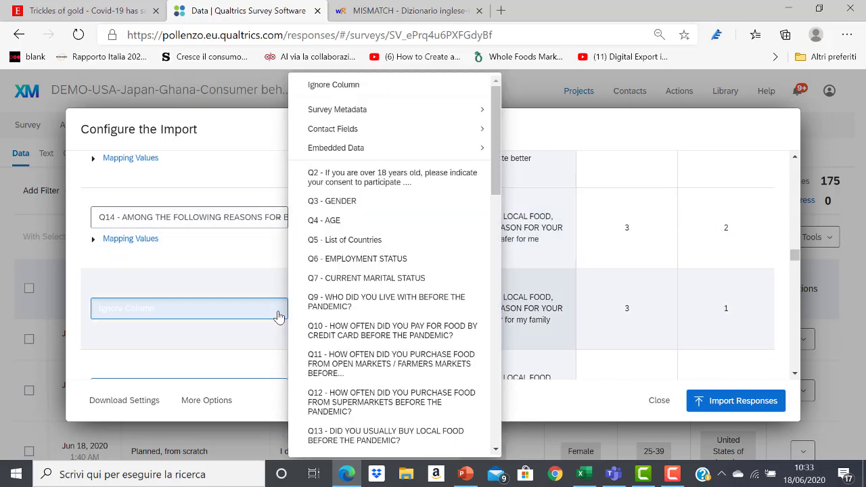
pyautogui.scroll(-1, 389, 382)
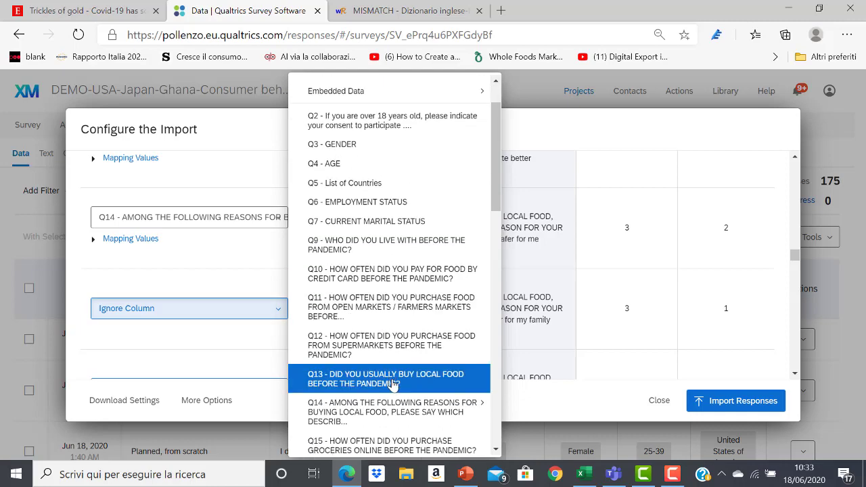
pyautogui.moveTo(419, 411)
pyautogui.click(519, 409)
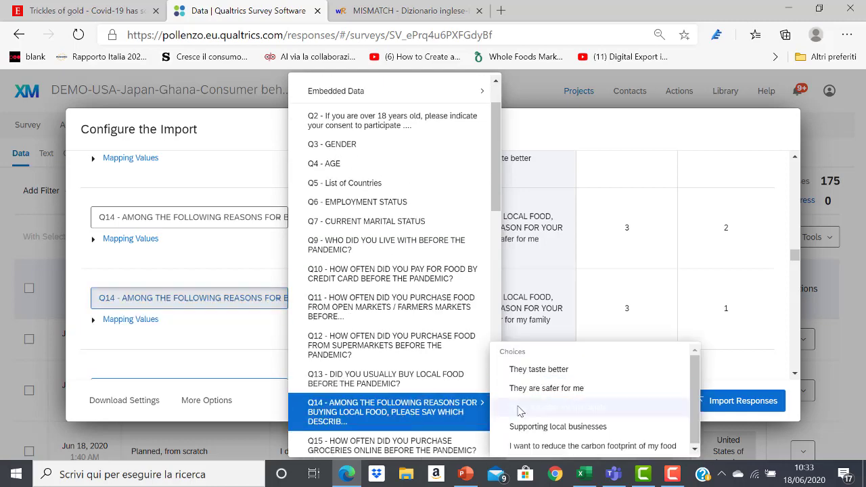
pyautogui.scroll(-2, 499, 305)
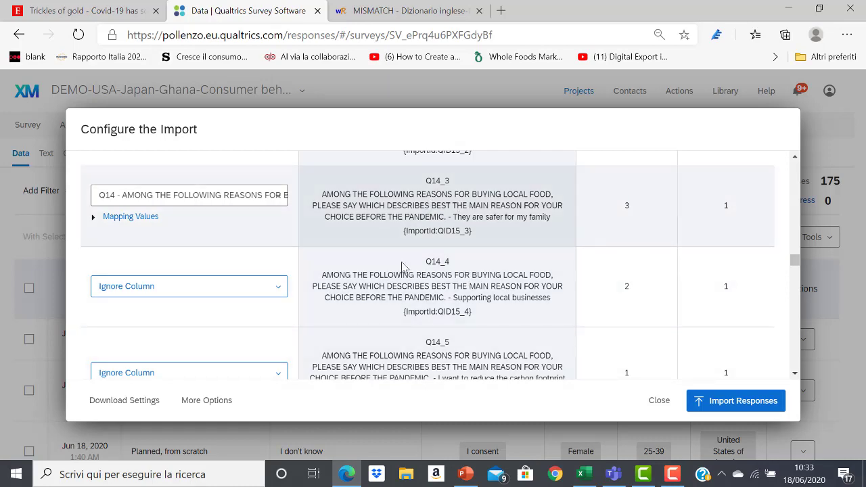
pyautogui.click(281, 289)
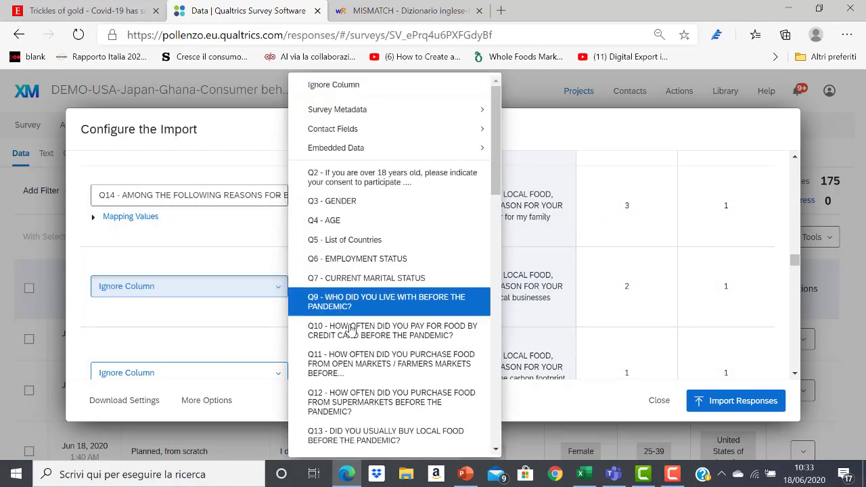
pyautogui.scroll(-3, 369, 365)
pyautogui.moveTo(370, 358)
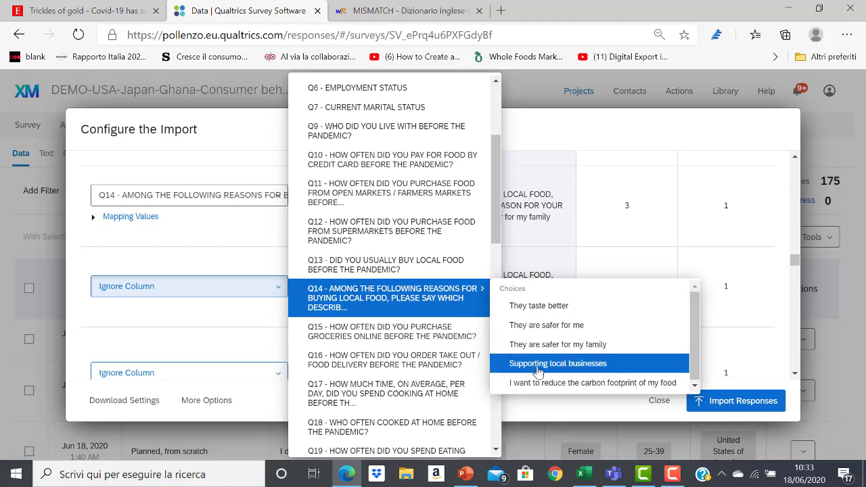
pyautogui.click(538, 370)
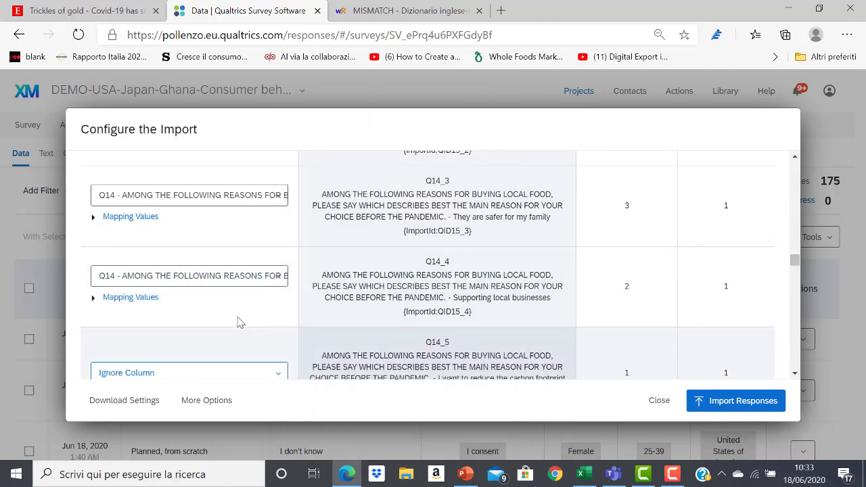
# Map the Q14_5 column to the Q14 carbon footprint choice and the Q15 column to the Q15 online grocery purchase question
pyautogui.scroll(-1, 261, 310)
pyautogui.scroll(-1, 263, 306)
pyautogui.click(279, 305)
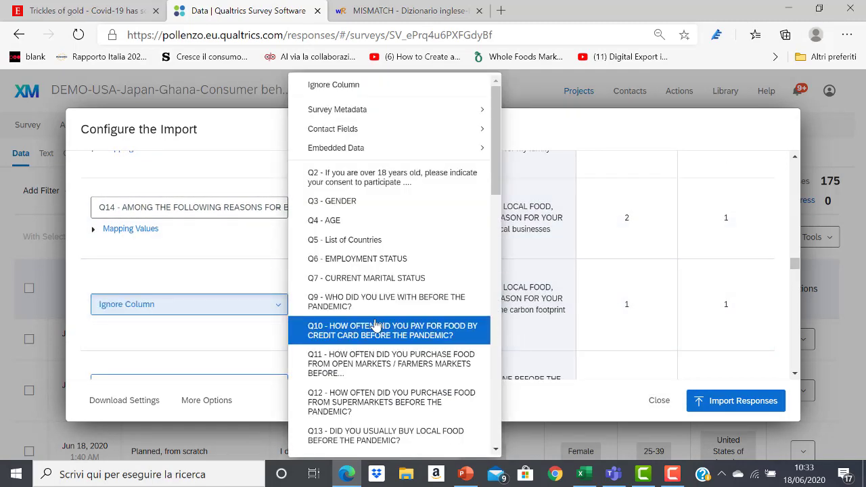
pyautogui.moveTo(373, 352)
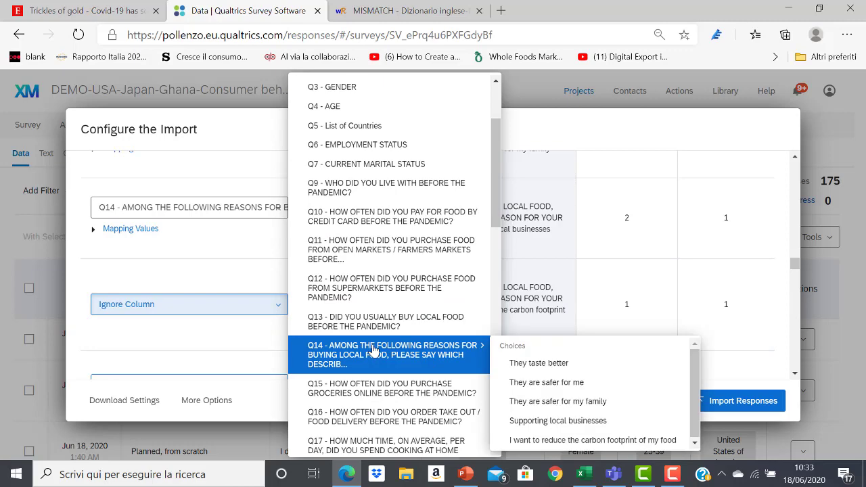
pyautogui.click(583, 443)
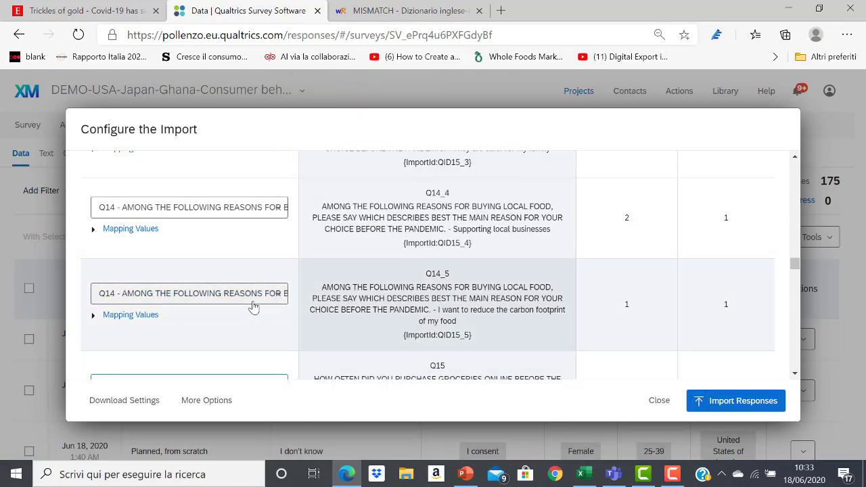
pyautogui.scroll(-2, 430, 308)
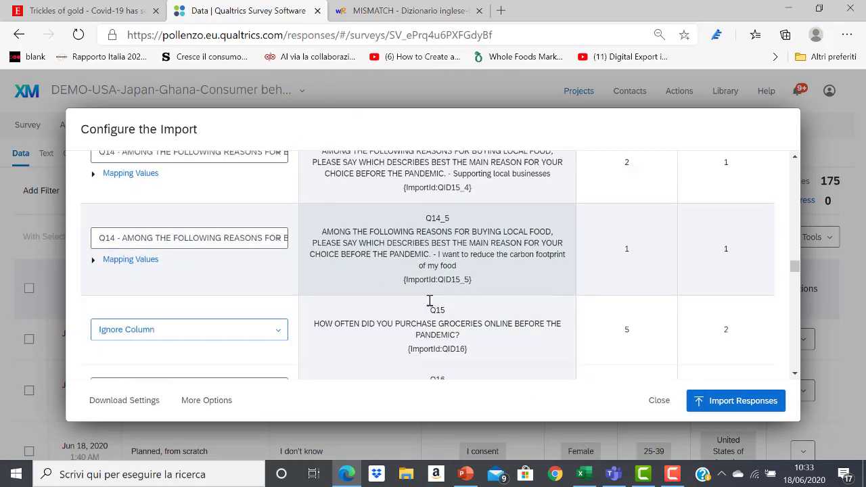
pyautogui.click(279, 320)
pyautogui.scroll(-3, 338, 338)
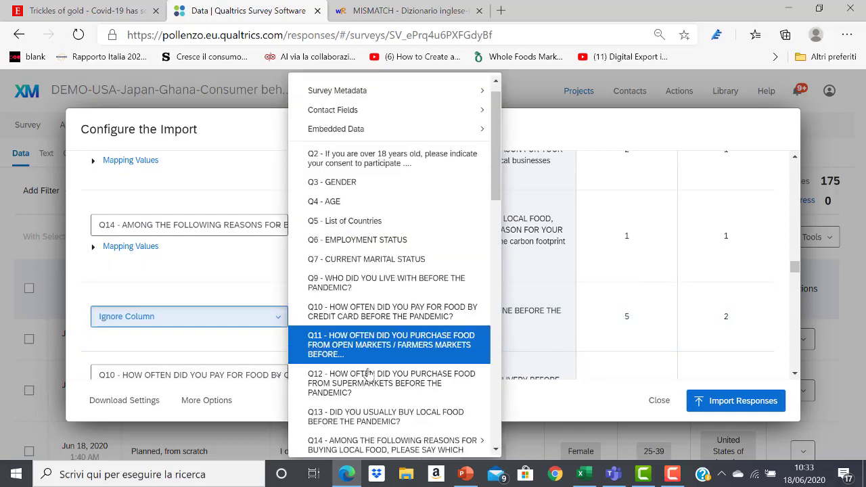
pyautogui.click(372, 388)
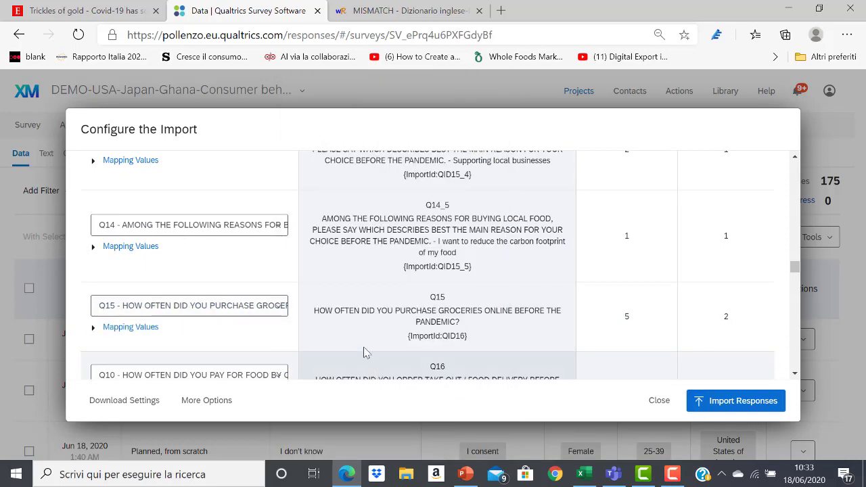
# Map the Q16 column to the Q16 take out / food delivery question and the Q17 column to the Q17 home cooking time question
pyautogui.scroll(-1, 476, 334)
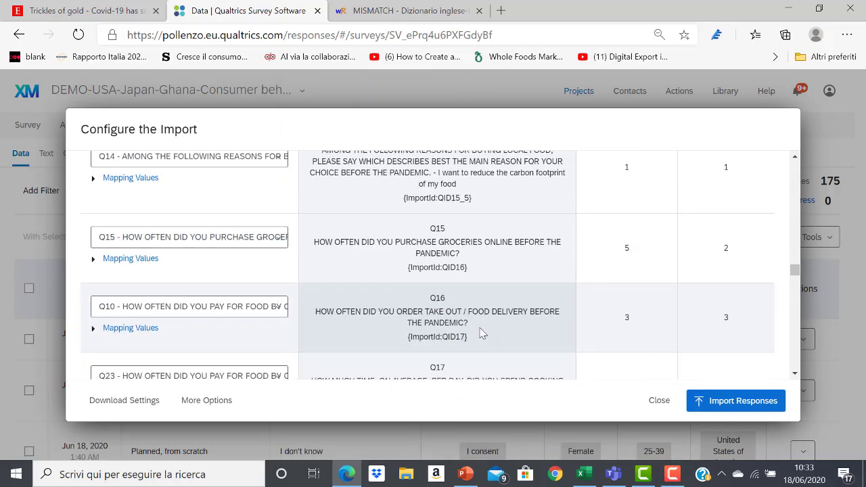
pyautogui.click(283, 308)
pyautogui.scroll(-3, 352, 384)
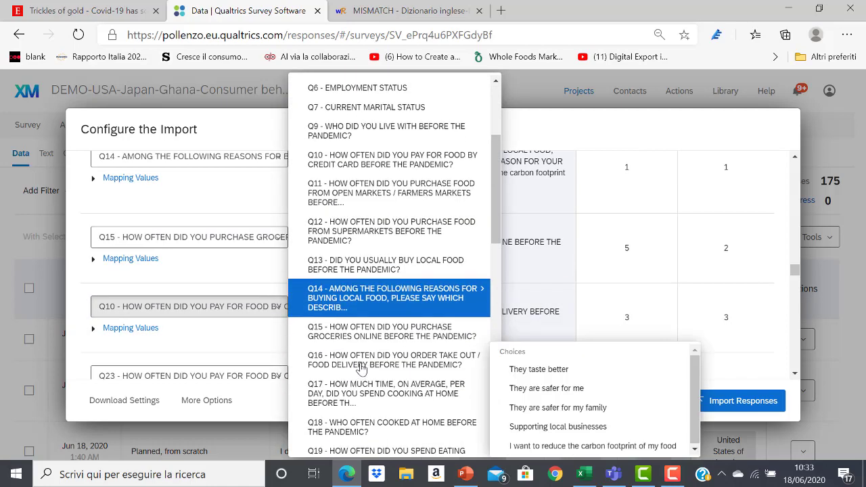
pyautogui.click(425, 359)
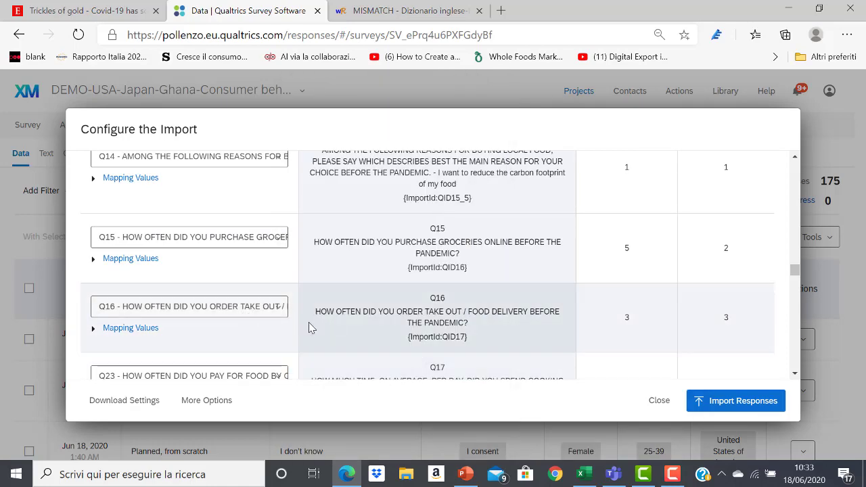
pyautogui.scroll(-1, 274, 336)
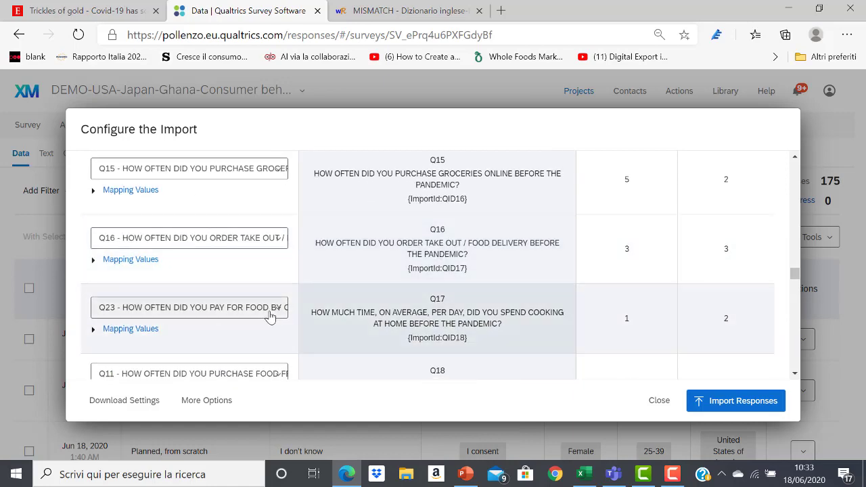
pyautogui.click(285, 311)
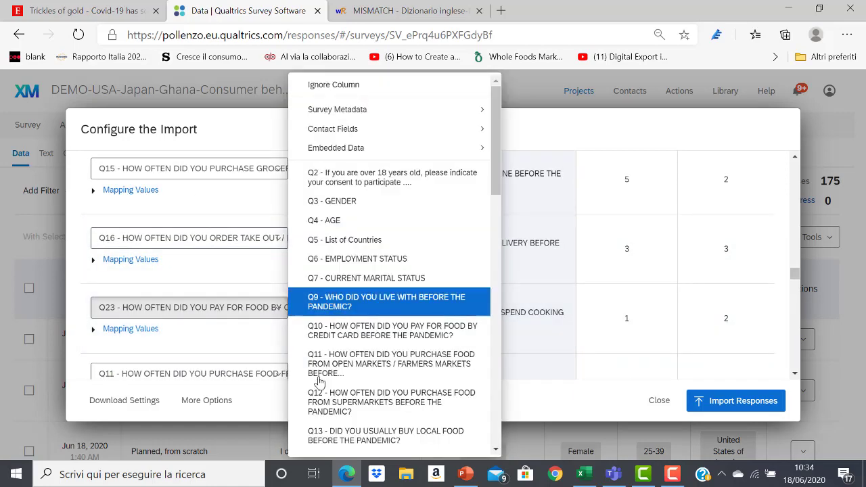
pyautogui.scroll(-3, 342, 372)
pyautogui.moveTo(359, 359)
pyautogui.scroll(-5, 359, 338)
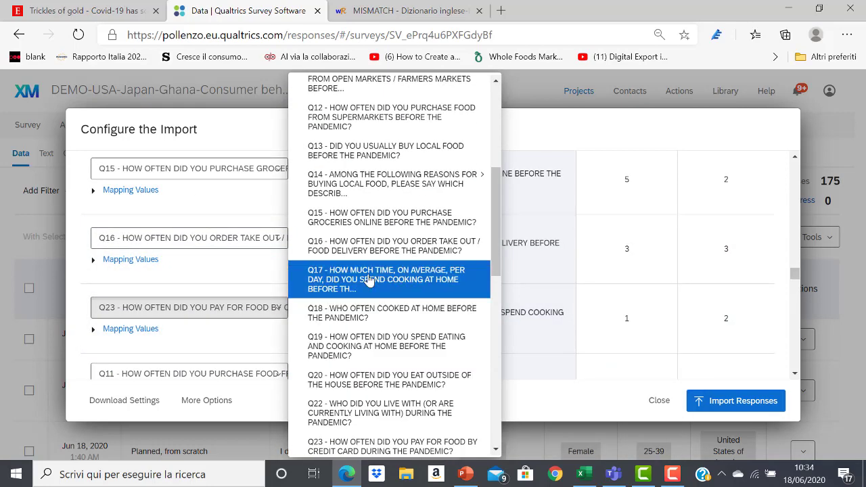
pyautogui.click(366, 280)
# Map the Q18 column to the Q18 question on who often cooked at home, and open the question choices for the Q19 column
pyautogui.scroll(-1, 343, 352)
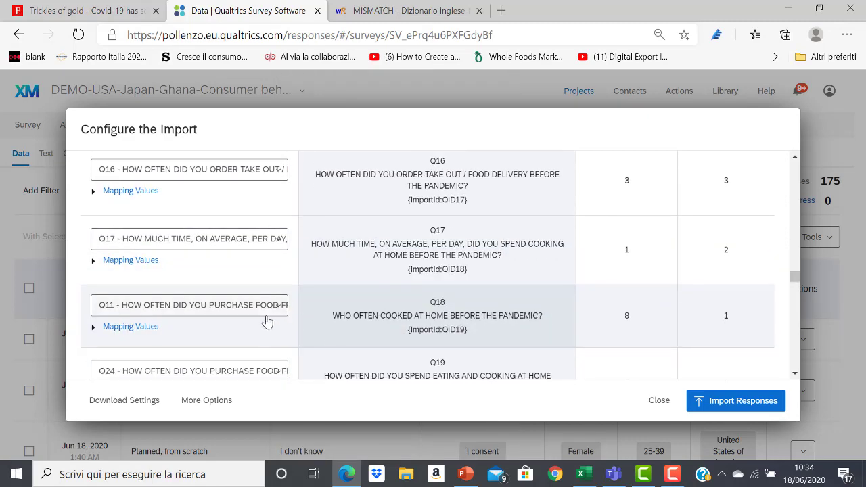
pyautogui.click(272, 312)
pyautogui.scroll(-5, 357, 368)
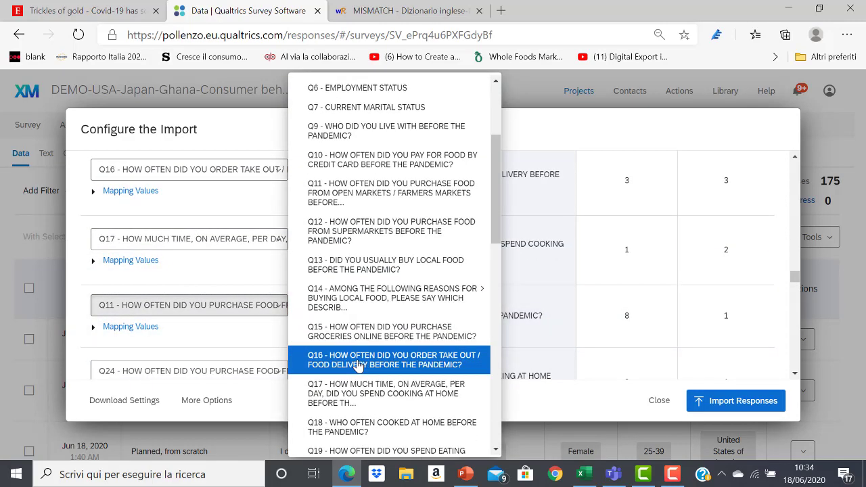
pyautogui.scroll(-1, 338, 339)
pyautogui.click(303, 315)
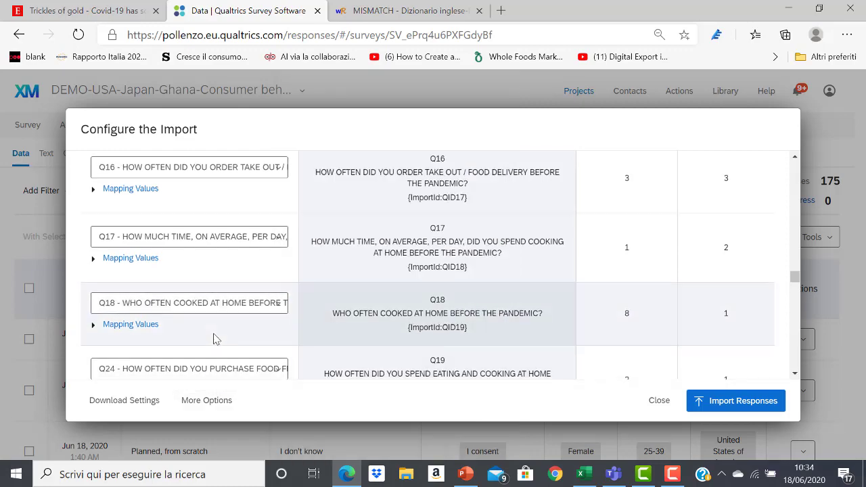
pyautogui.scroll(-1, 236, 332)
pyautogui.click(277, 303)
pyautogui.scroll(-3, 373, 362)
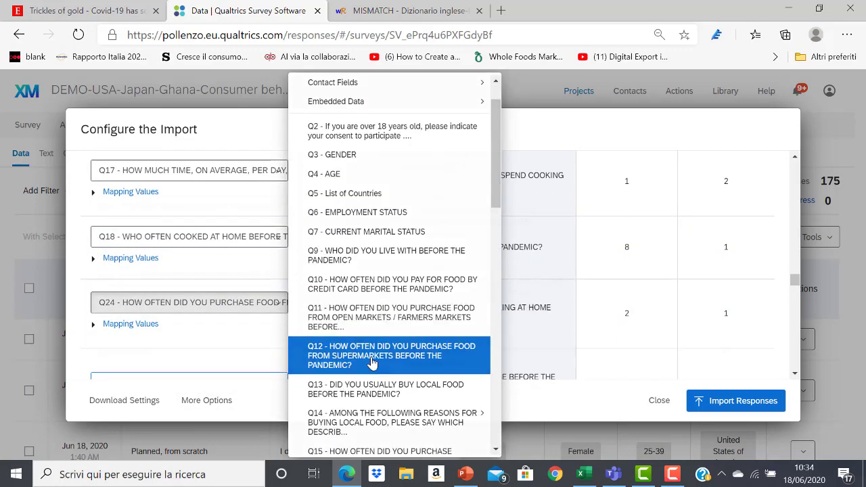
pyautogui.scroll(-4, 373, 362)
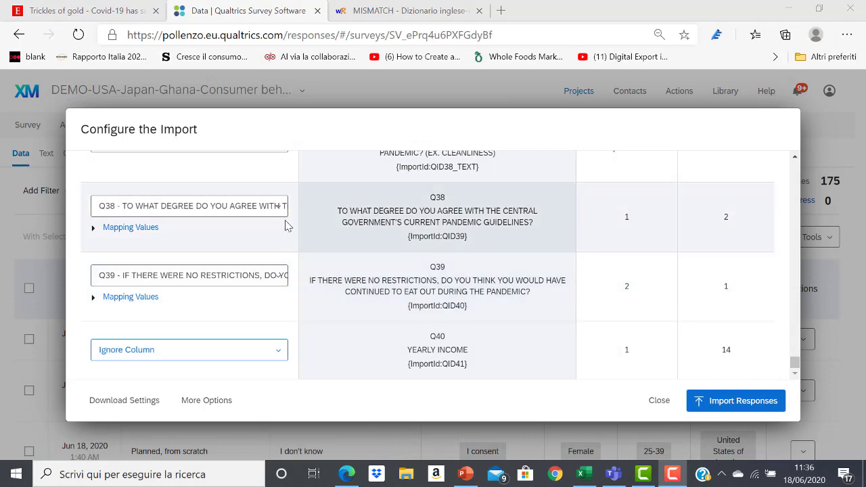
# Map the ignored Q40 column at the end of the import to Q40 - YEARLY INCOME
pyautogui.scroll(2, 291, 230)
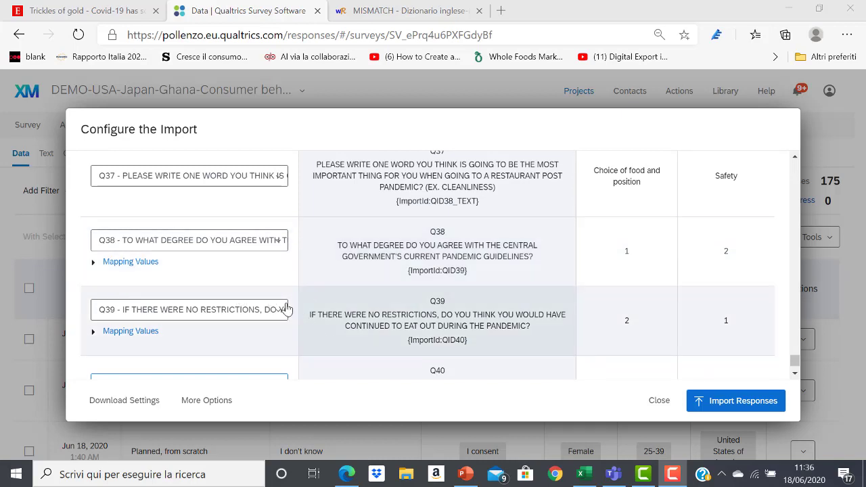
pyautogui.scroll(-2, 290, 331)
pyautogui.click(280, 351)
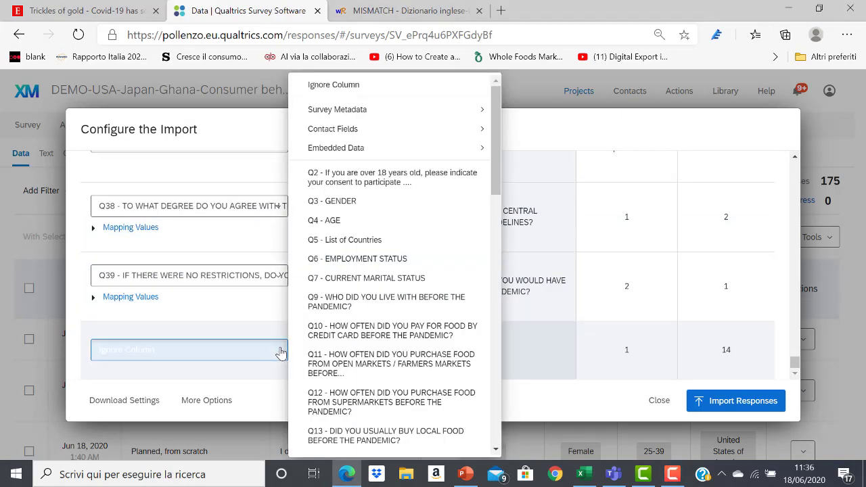
pyautogui.scroll(-12, 365, 338)
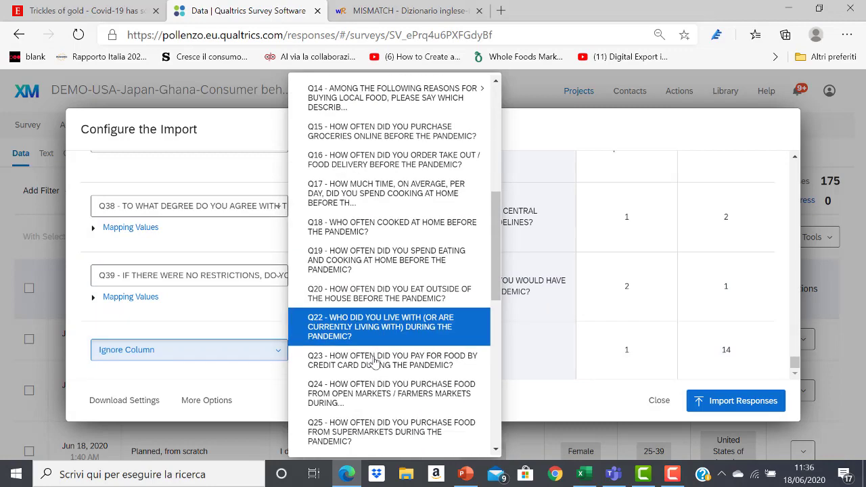
pyautogui.click(366, 446)
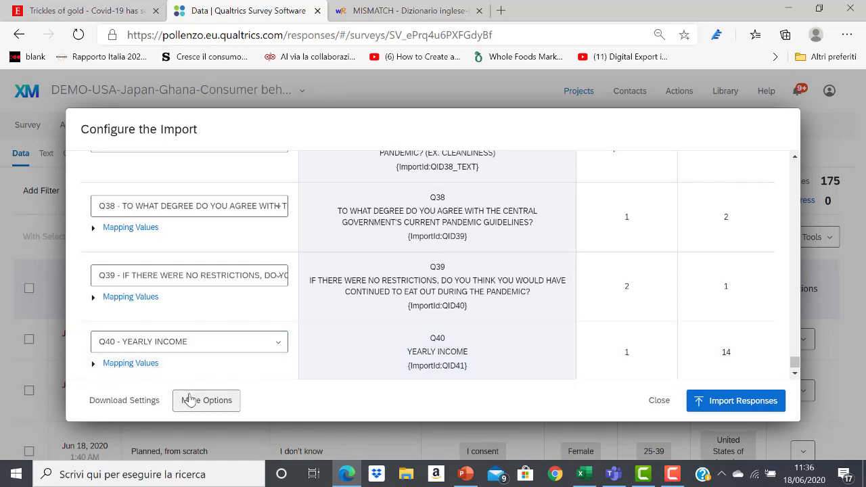
pyautogui.scroll(5, 275, 324)
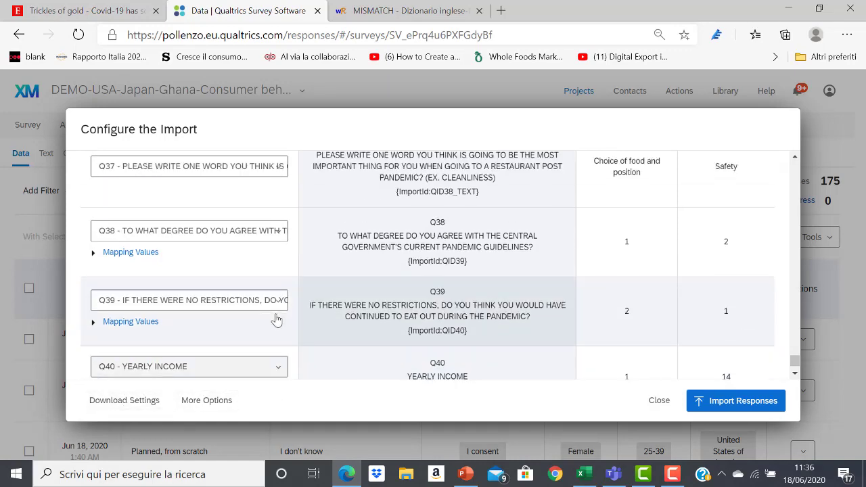
# Review the column-to-question mappings of the import from Q39 back up to the User Language column
pyautogui.scroll(5, 278, 316)
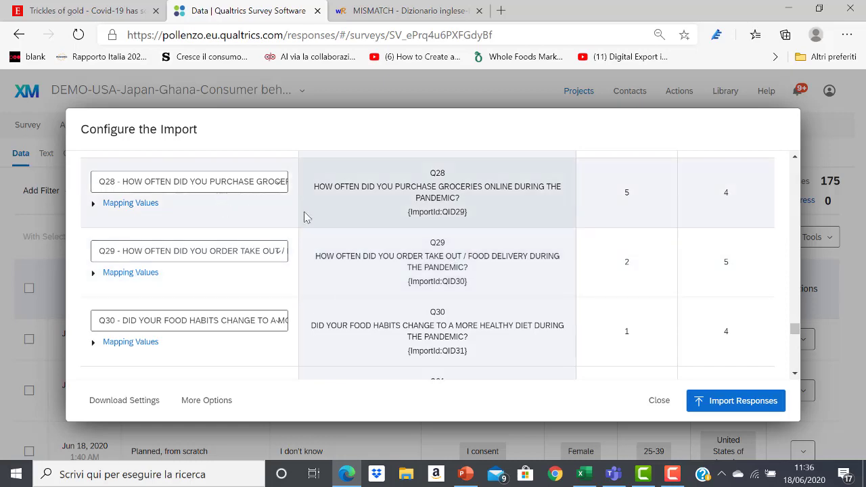
pyautogui.scroll(5, 313, 224)
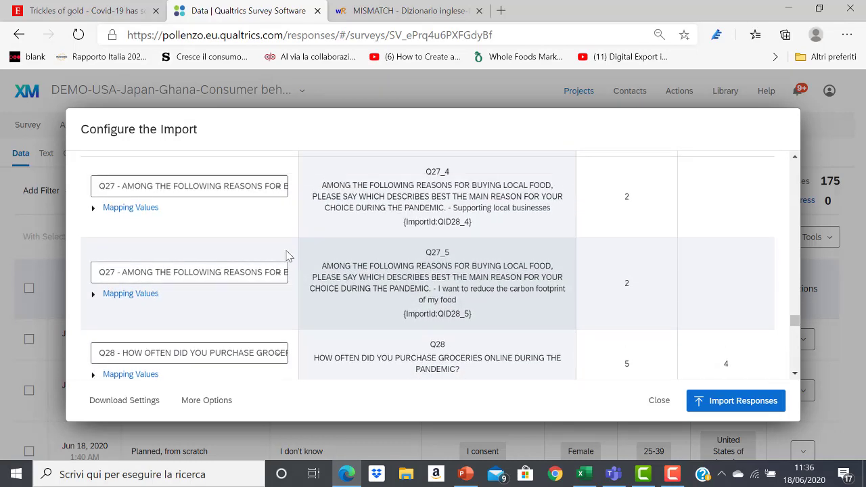
pyautogui.scroll(3, 285, 256)
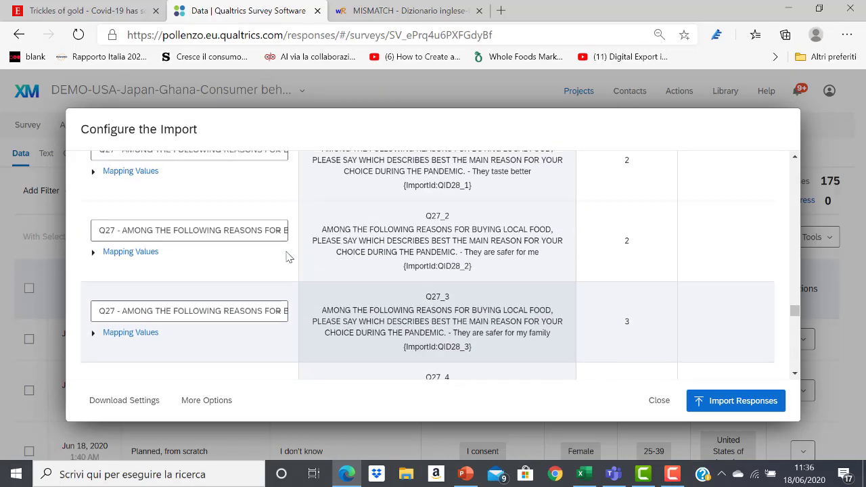
pyautogui.scroll(5, 286, 255)
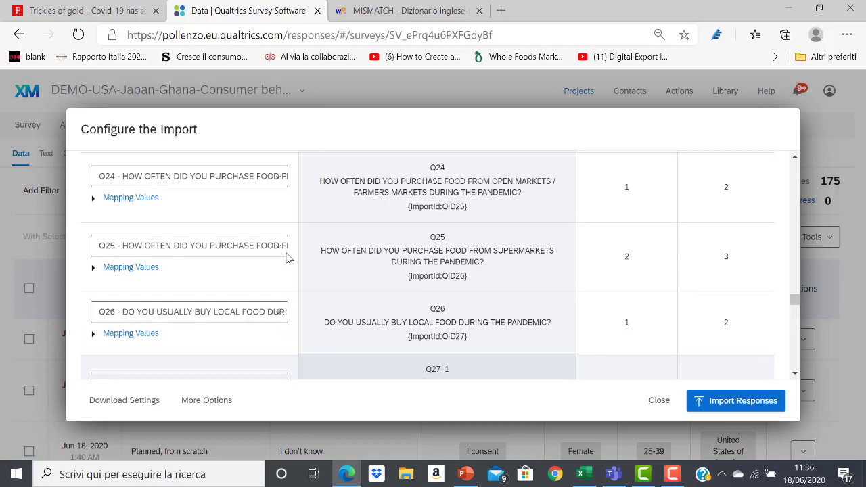
pyautogui.scroll(7, 291, 250)
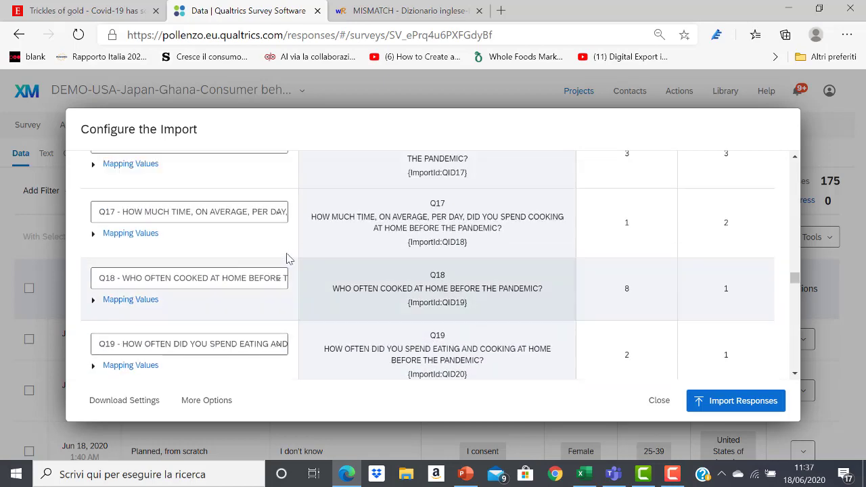
pyautogui.scroll(3, 287, 255)
pyautogui.moveTo(795, 259); pyautogui.dragTo(800, 222)
pyautogui.scroll(1, 149, 249)
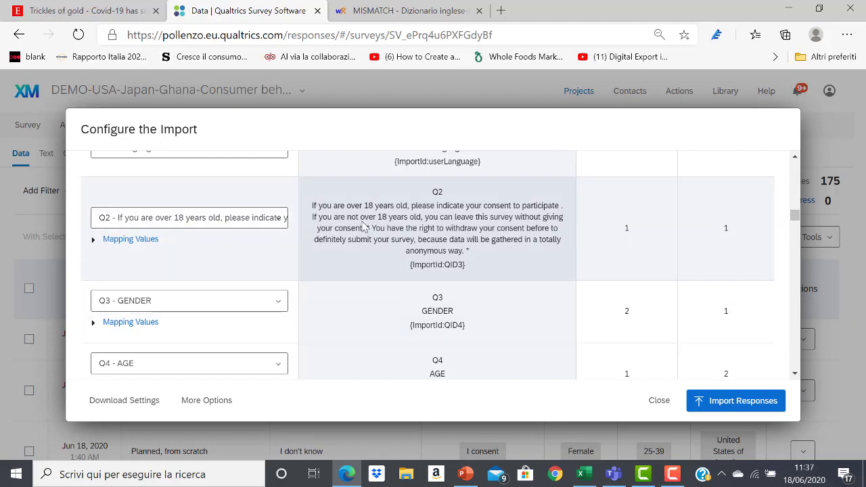
pyautogui.scroll(3, 365, 228)
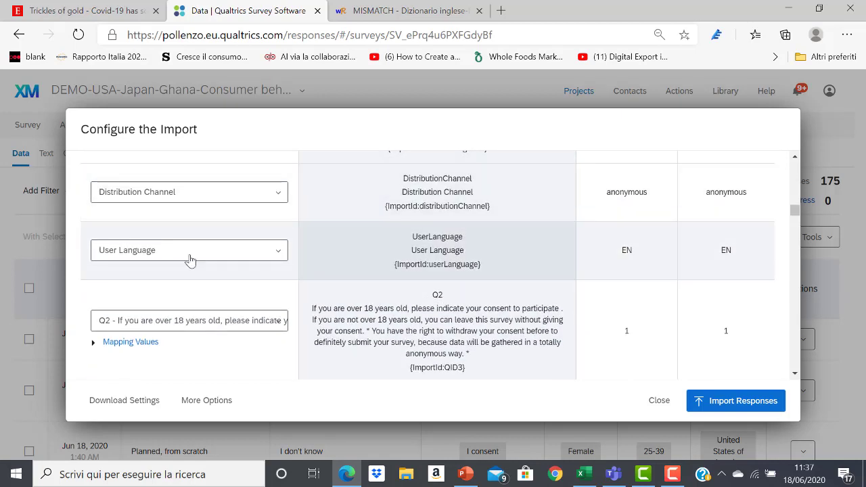
pyautogui.scroll(-1, 323, 257)
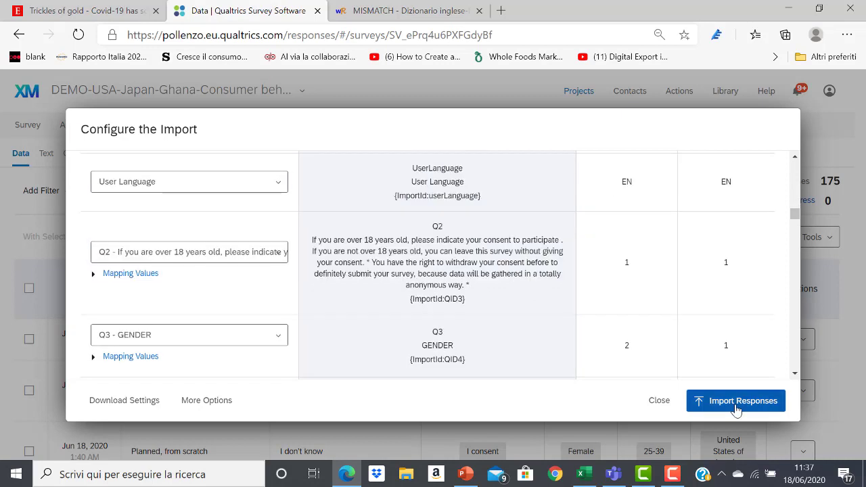
# Import the Ghana responses with the configured mappings and dismiss the completion message
pyautogui.click(736, 401)
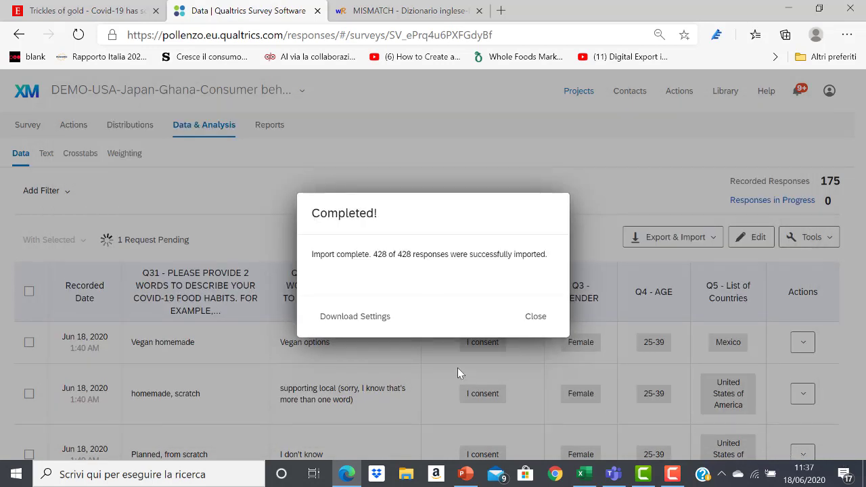
pyautogui.click(535, 318)
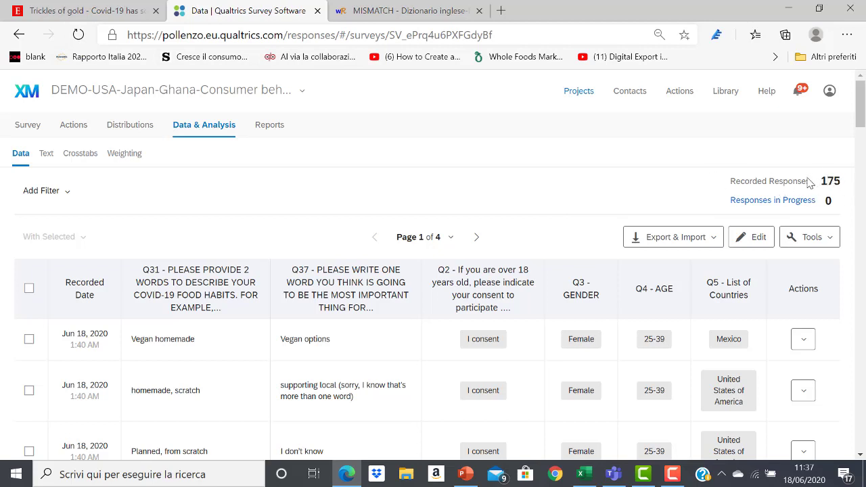
# Refresh the survey's recorded responses and check the Q5 country values of the newly imported entries
pyautogui.click(273, 127)
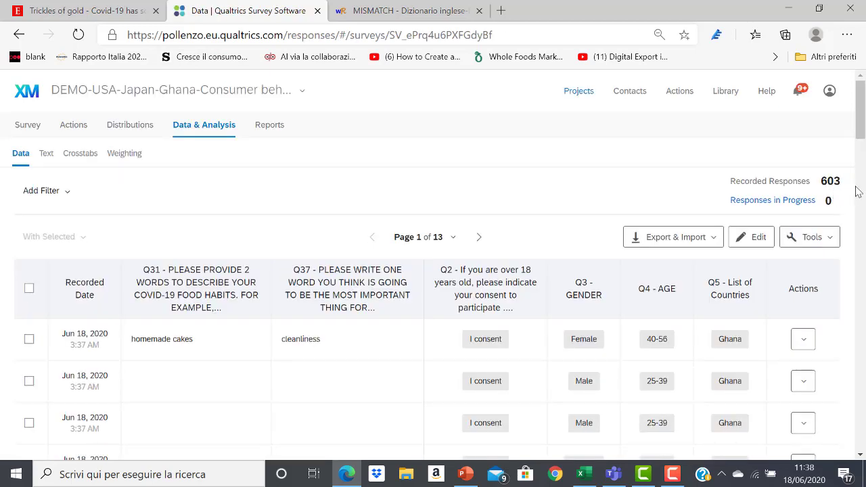
pyautogui.scroll(-2, 492, 248)
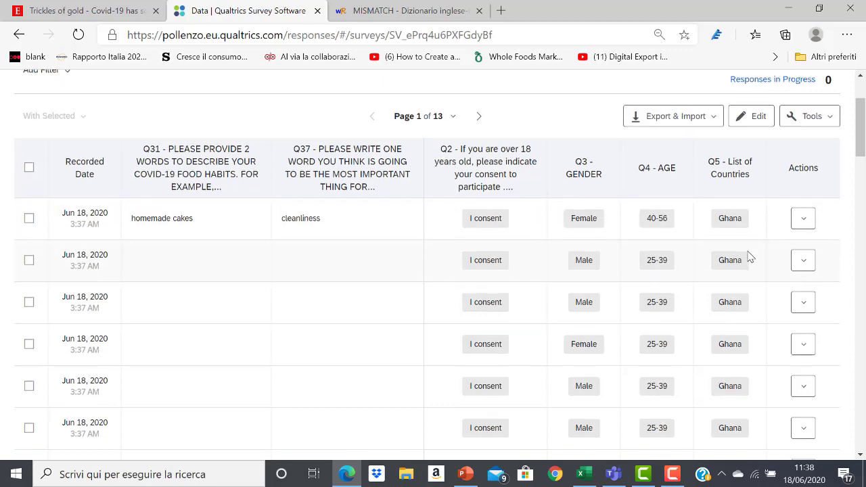
pyautogui.scroll(-2, 749, 255)
pyautogui.scroll(1, 764, 135)
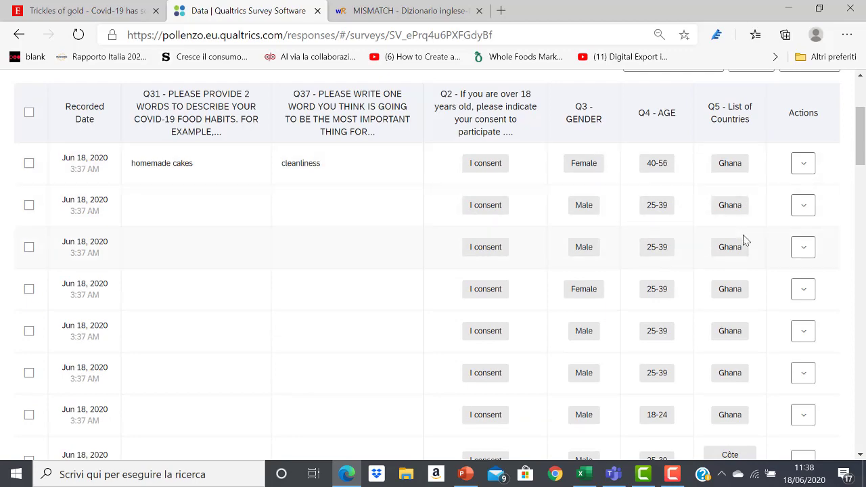
# Open the default results report and examine the Q2 consent chart and its statistics
pyautogui.hotkey('alt', 'Left')
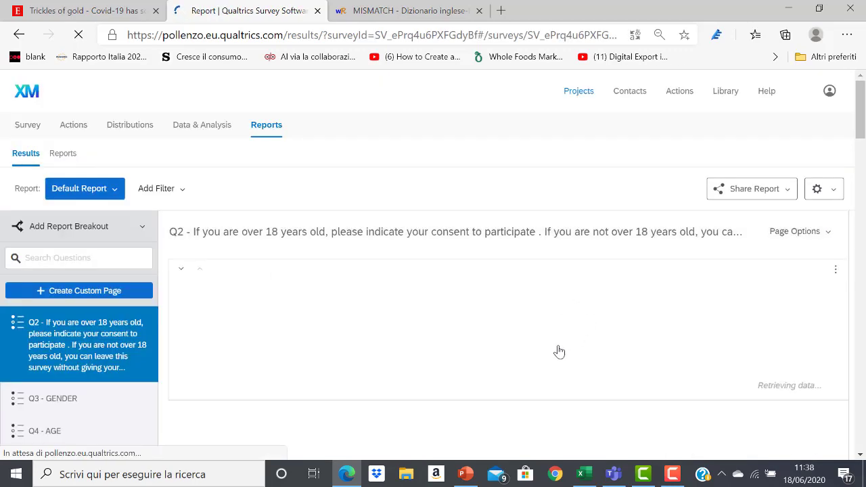
pyautogui.scroll(-2, 296, 349)
pyautogui.scroll(-2, 419, 324)
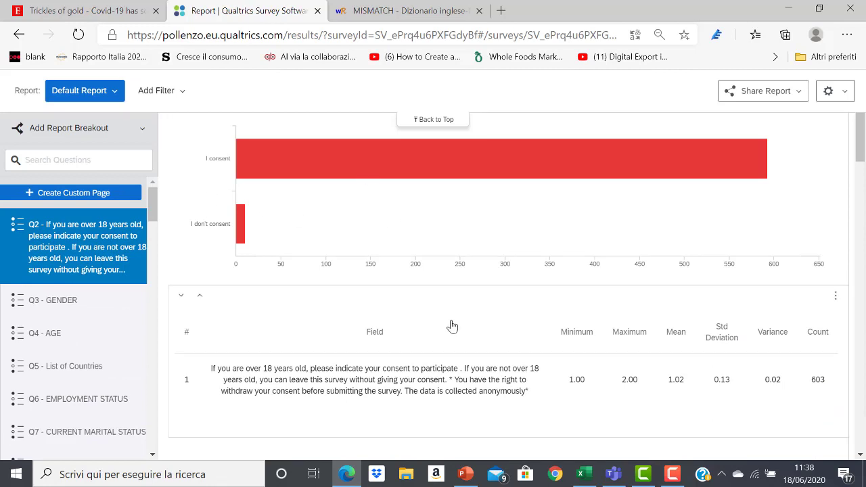
pyautogui.scroll(1, 387, 223)
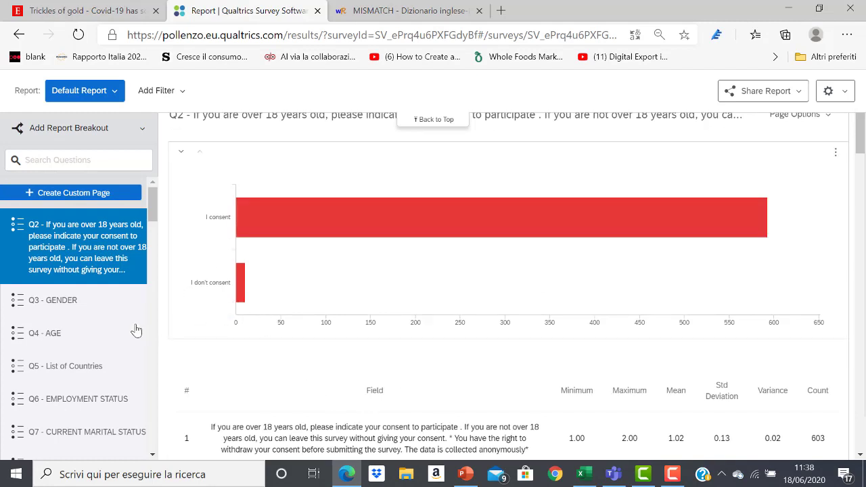
pyautogui.scroll(-1, 401, 217)
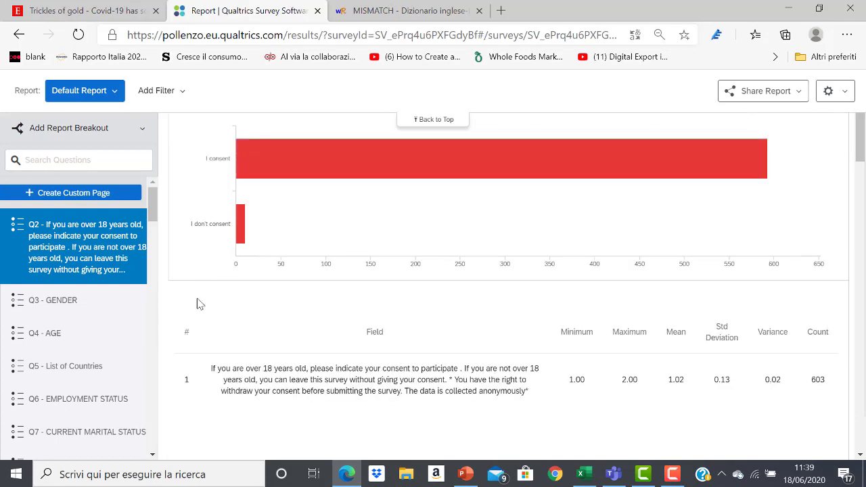
pyautogui.moveTo(240, 242)
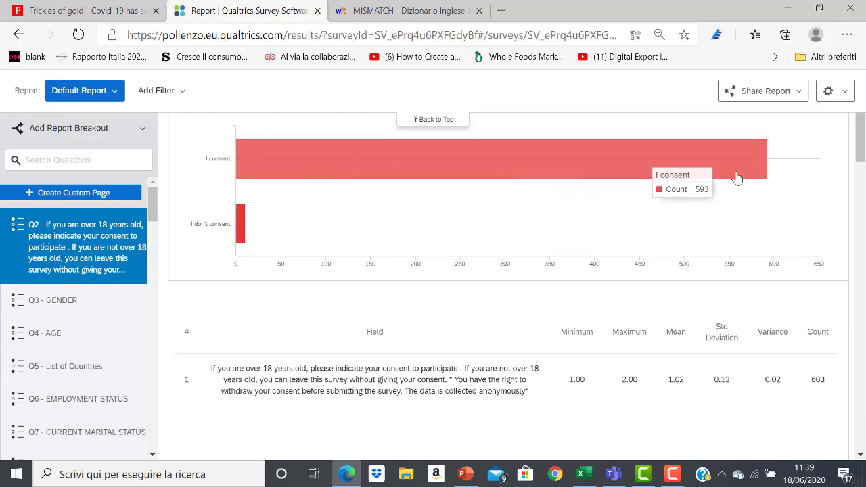
# Examine the Q3 gender results with the count of female respondents, and view the Q4 age chart
pyautogui.click(58, 309)
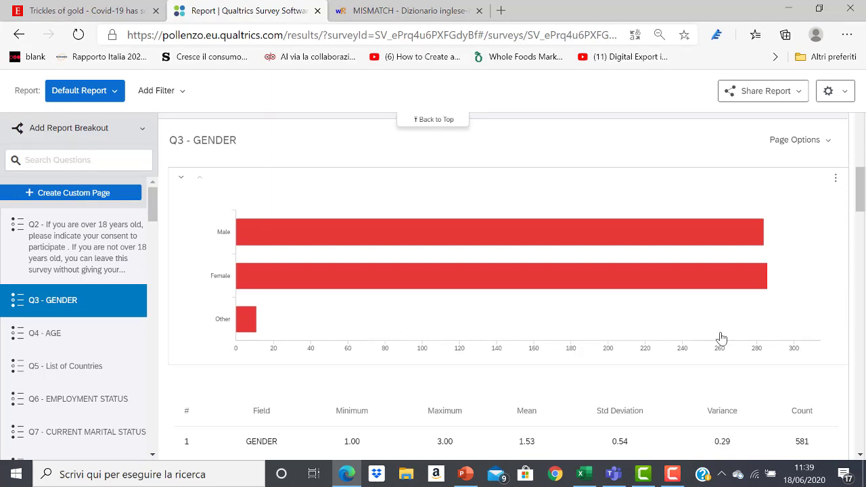
pyautogui.scroll(-2, 721, 338)
pyautogui.moveTo(619, 190)
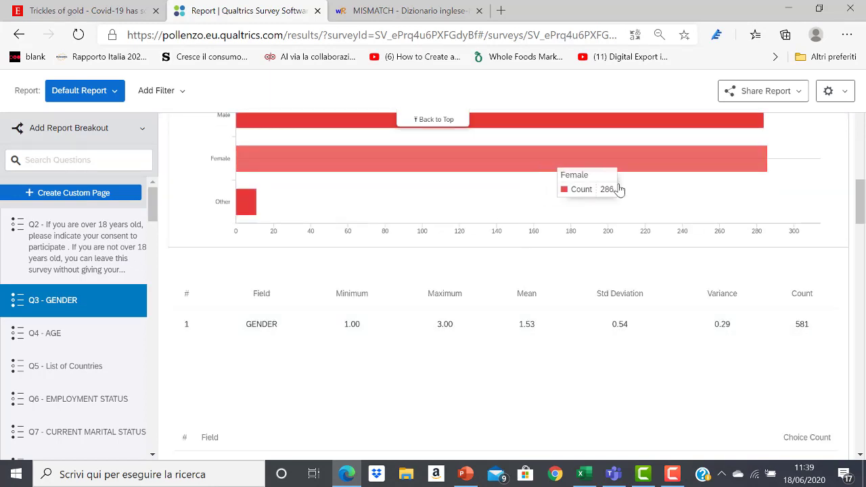
pyautogui.click(56, 343)
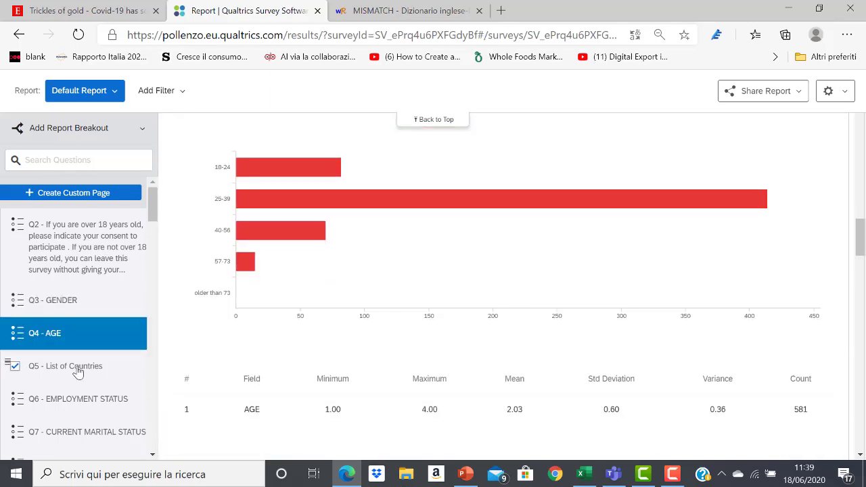
# Examine the Q5 country chart, including Ghana, Japan and the United States of America, and return to the top of the report
pyautogui.click(81, 372)
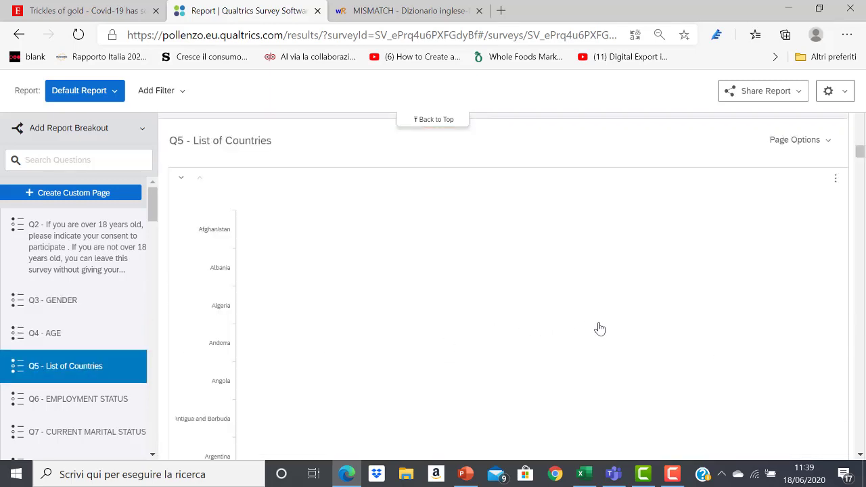
pyautogui.scroll(-20, 596, 330)
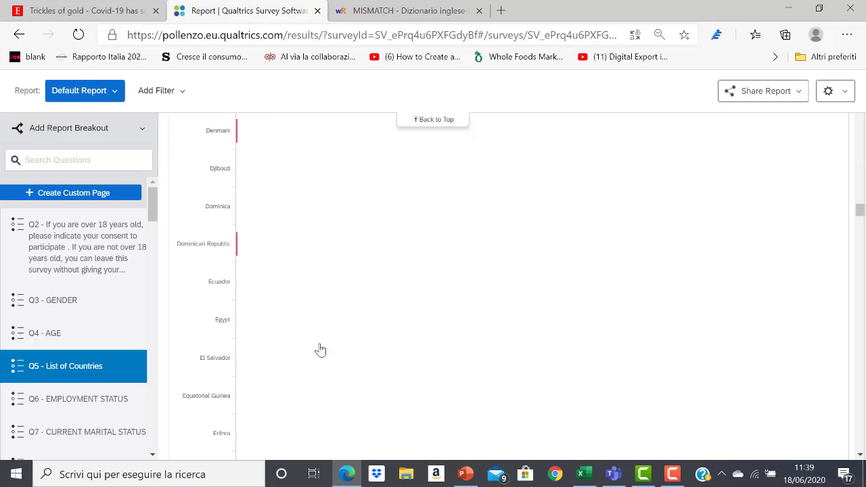
pyautogui.scroll(-4, 321, 350)
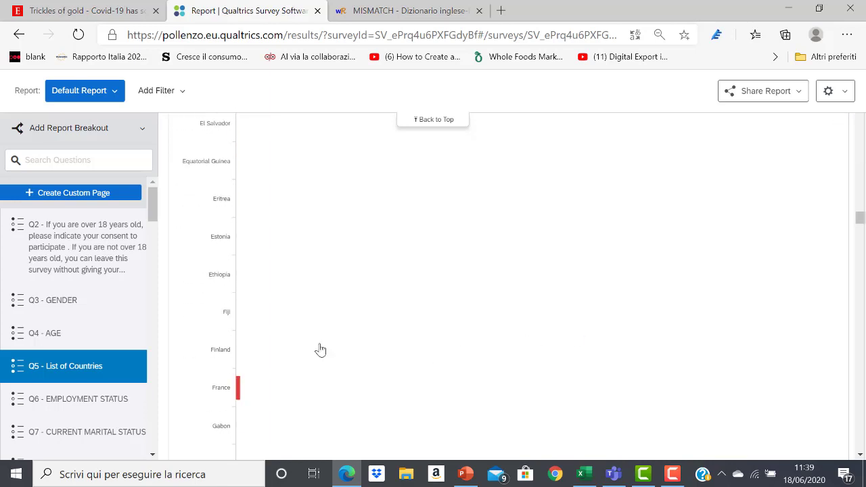
pyautogui.scroll(-2, 321, 350)
pyautogui.scroll(-2, 321, 350)
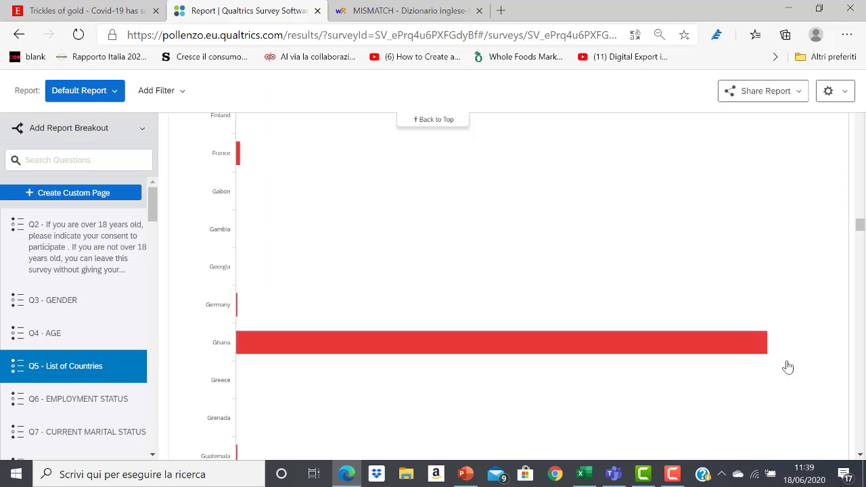
pyautogui.scroll(-10, 561, 399)
pyautogui.scroll(-15, 561, 398)
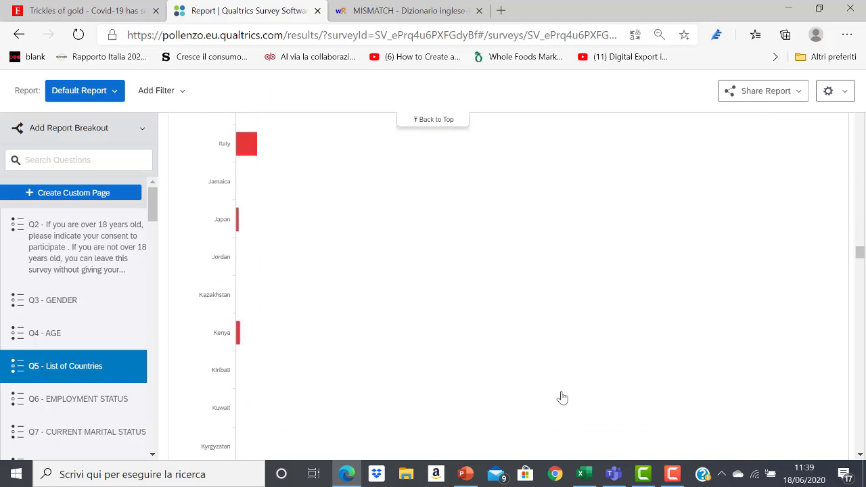
pyautogui.scroll(-10, 556, 404)
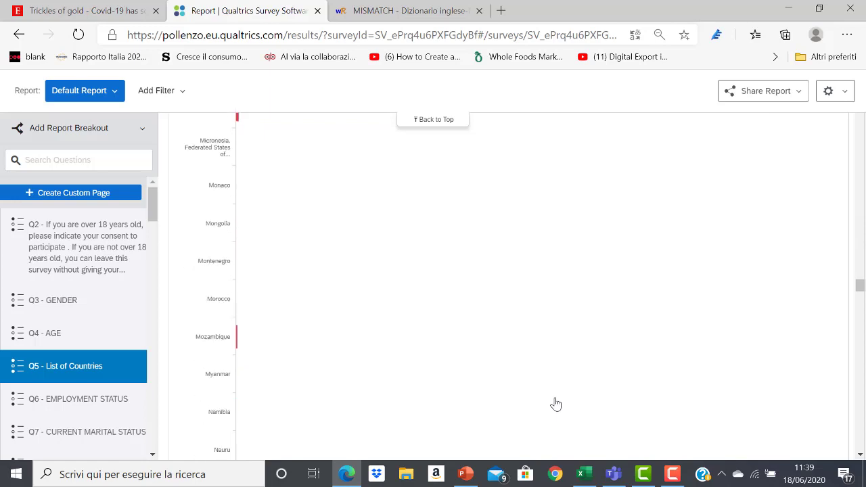
pyautogui.scroll(-5, 555, 404)
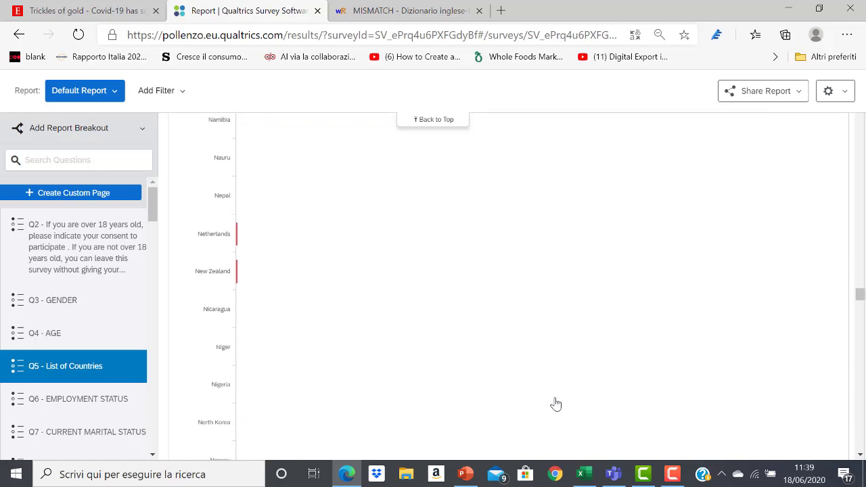
pyautogui.scroll(-10, 552, 402)
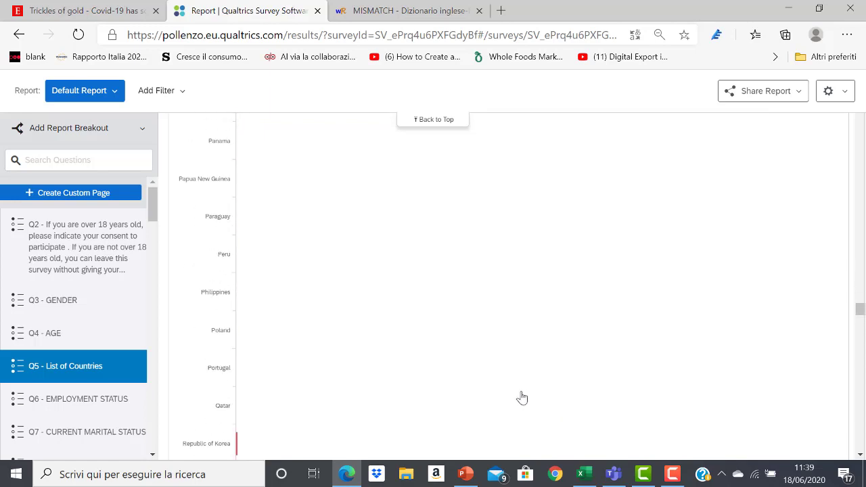
pyautogui.scroll(-20, 510, 398)
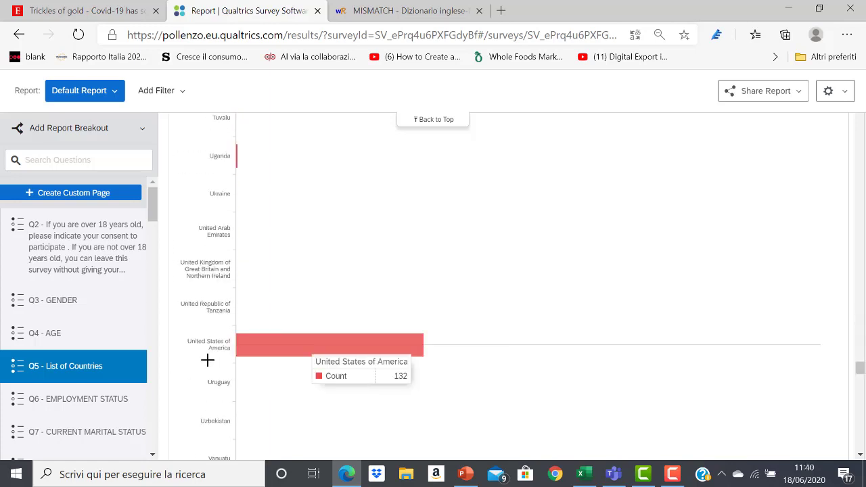
pyautogui.moveTo(412, 359)
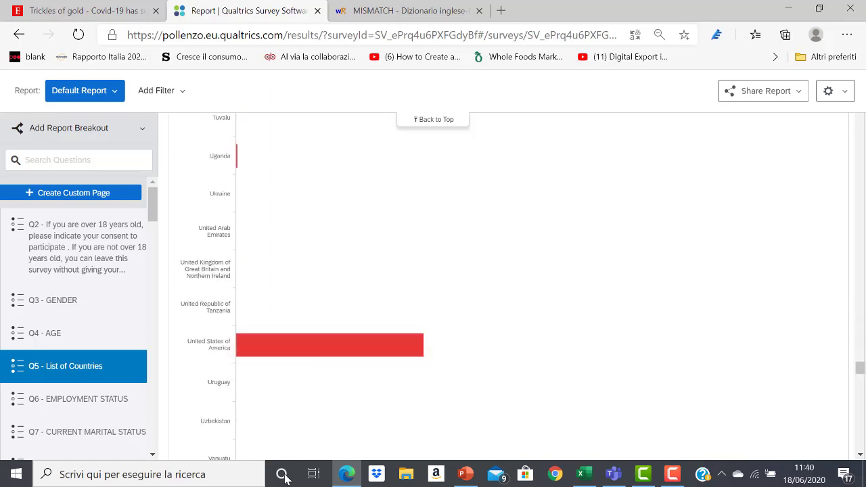
pyautogui.scroll(-9, 491, 350)
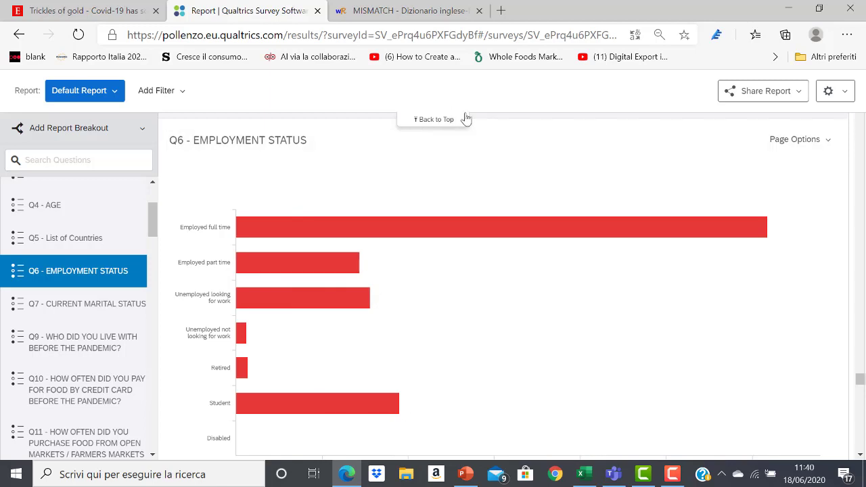
pyautogui.click(441, 120)
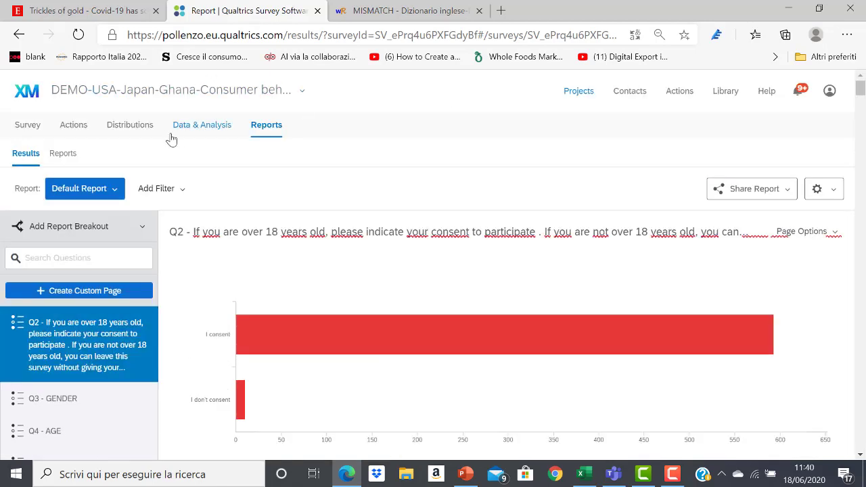